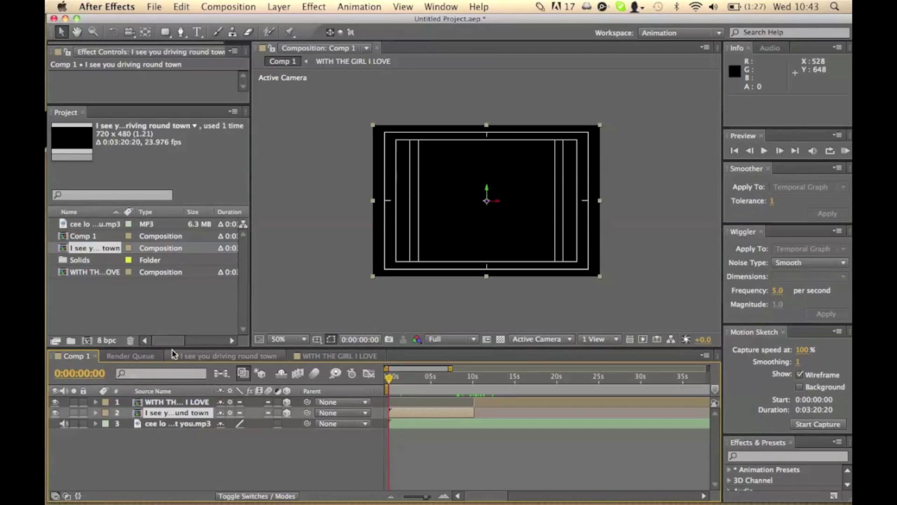
Add a 35mm two-node camera layer named Camera 1 on top of Comp 1.
{"action": "left_click", "coordinate": [76, 356]}
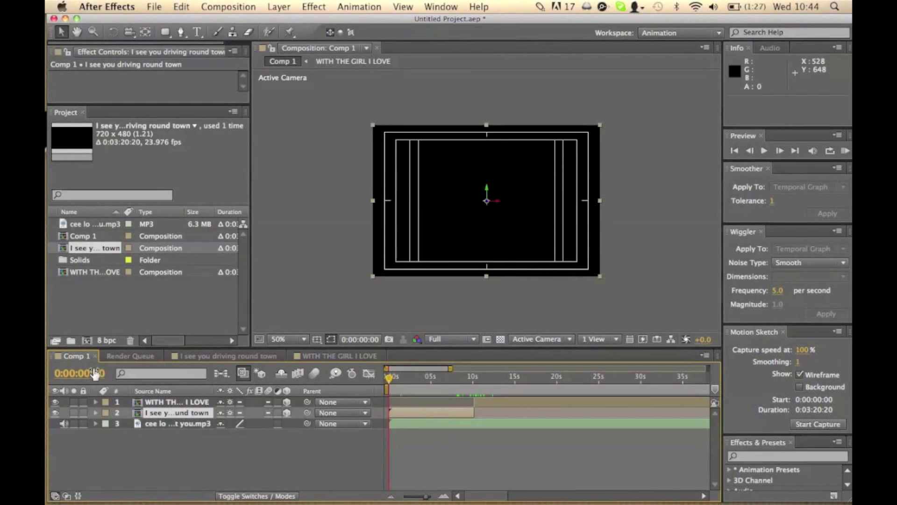
{"action": "left_click", "coordinate": [279, 7]}
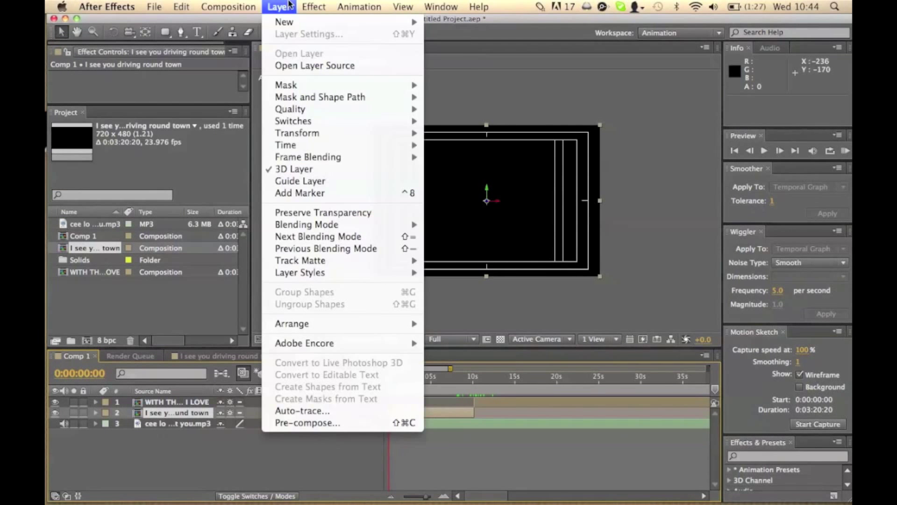
{"action": "mouse_move", "coordinate": [285, 24]}
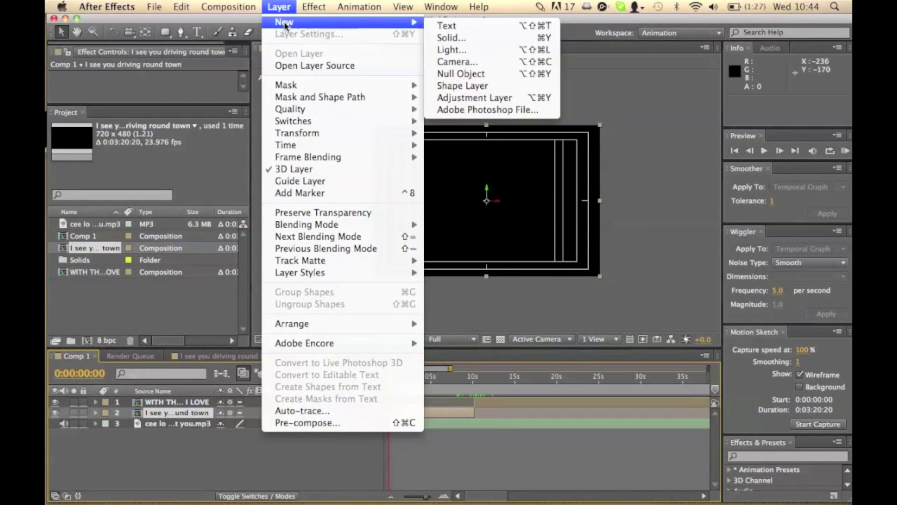
{"action": "left_click", "coordinate": [529, 64]}
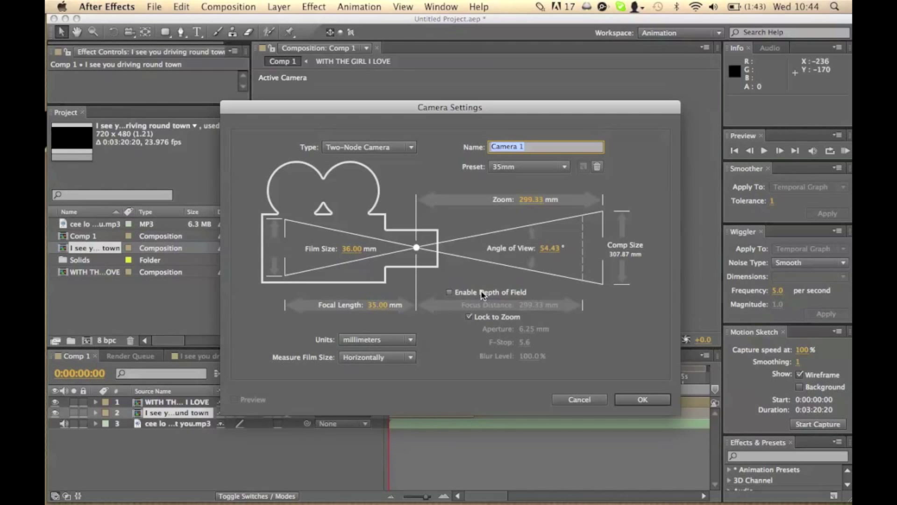
{"action": "left_click", "coordinate": [643, 400]}
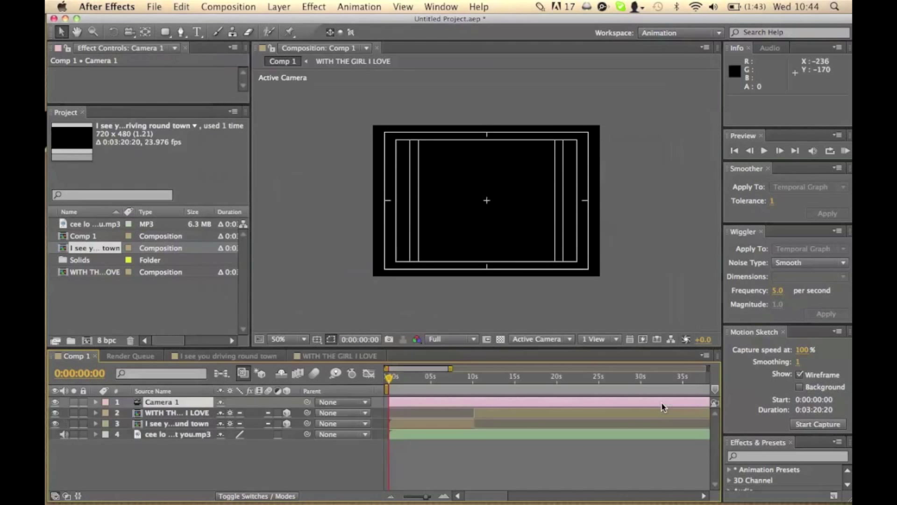
Add a Null 1 object to Comp 1 and parent Camera 1 to it with the pick-whip.
{"action": "left_click", "coordinate": [279, 7]}
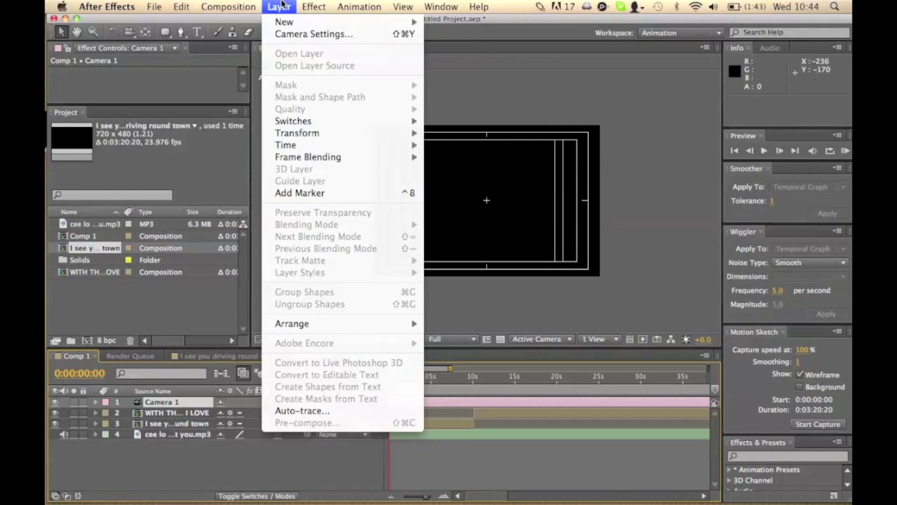
{"action": "mouse_move", "coordinate": [283, 22]}
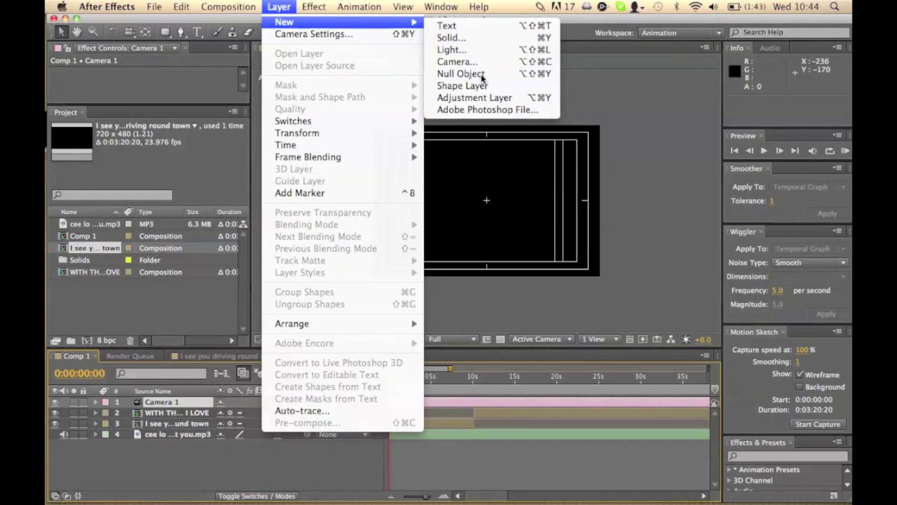
{"action": "left_click", "coordinate": [460, 74]}
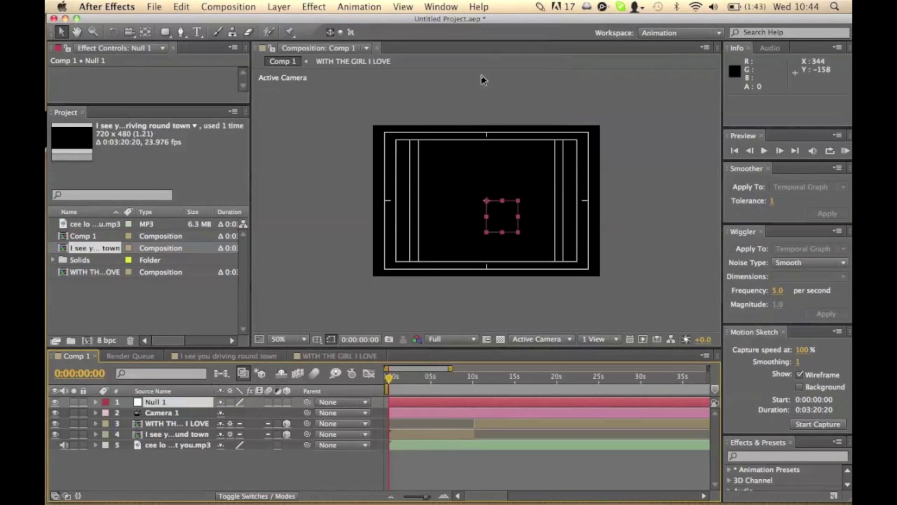
{"action": "left_click", "coordinate": [307, 414]}
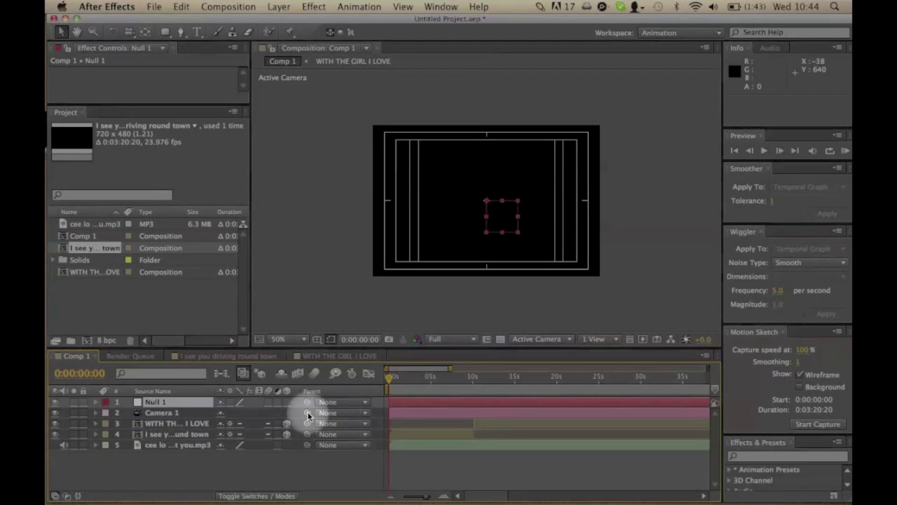
{"action": "left_click_drag", "start_coordinate": [307, 414], "coordinate": [182, 405]}
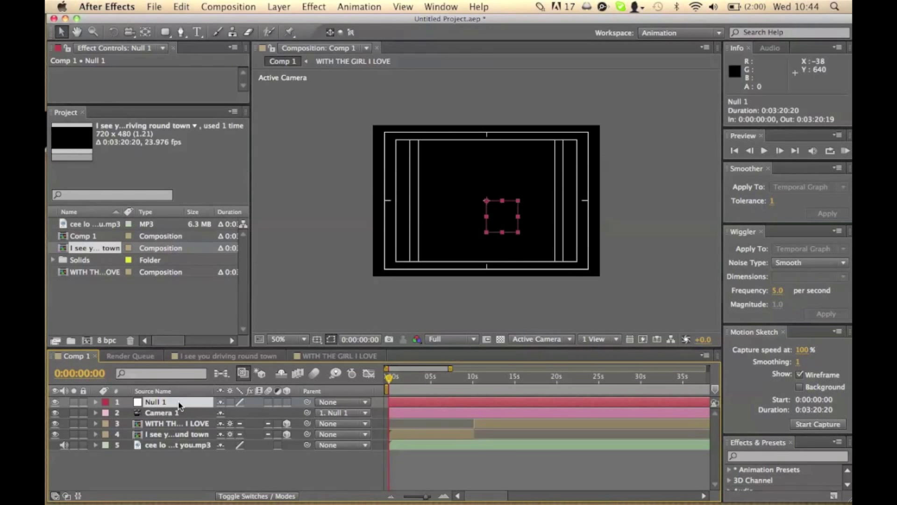
Reveal Null 1's Position property and make Null 1 a 3D layer.
{"action": "key", "text": "p"}
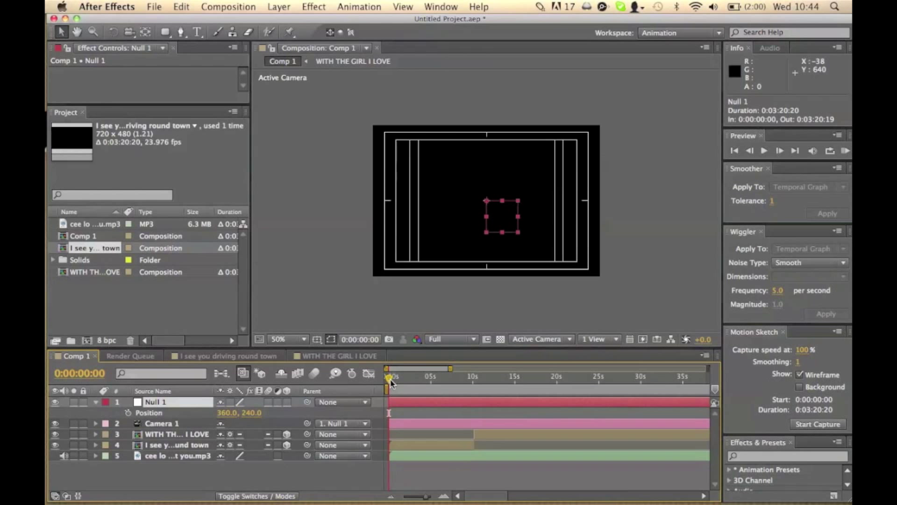
{"action": "left_click", "coordinate": [286, 402]}
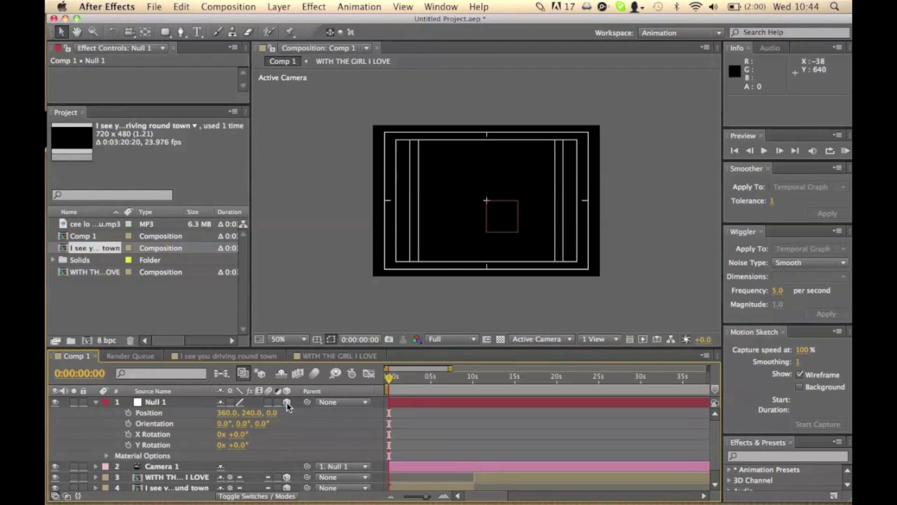
{"action": "left_click", "coordinate": [288, 405]}
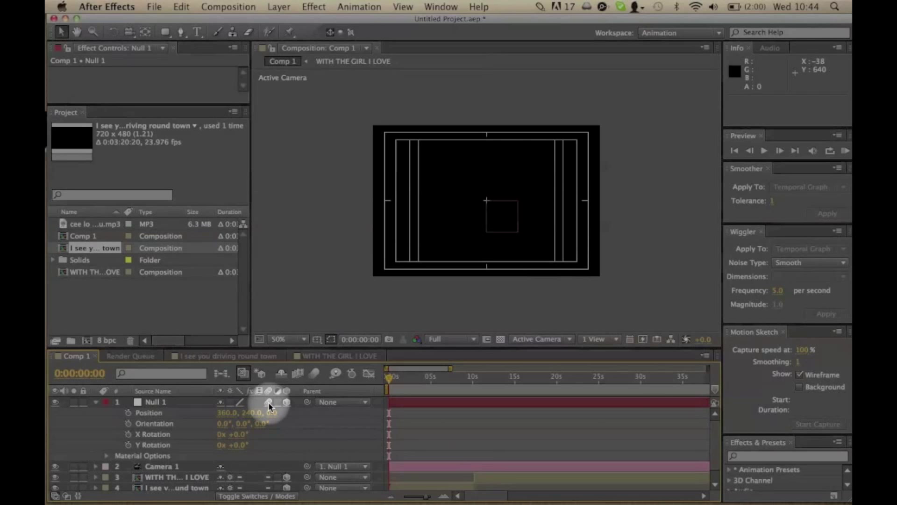
{"action": "left_click", "coordinate": [230, 403]}
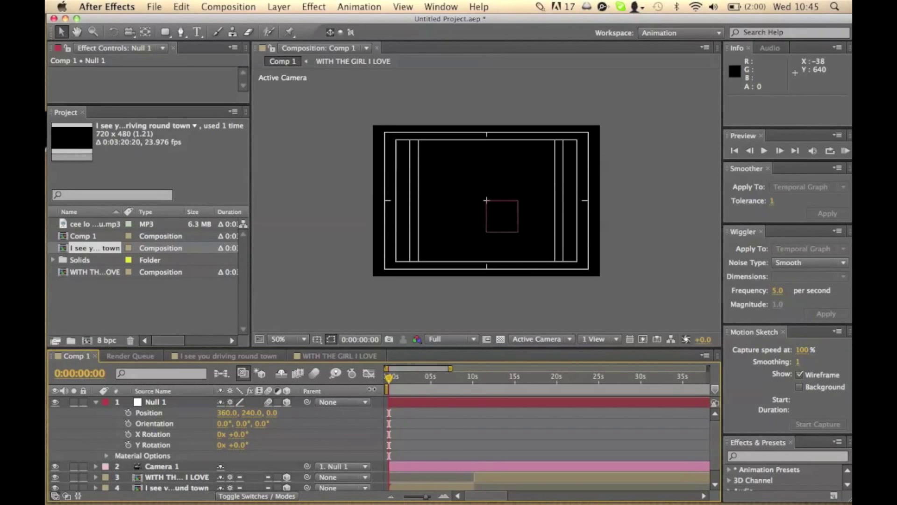
At 0:00:08:06, set Null 1's Position to 189, 101, 621 so I SEE fills the frame.
{"action": "left_click_drag", "start_coordinate": [390, 385], "coordinate": [458, 397]}
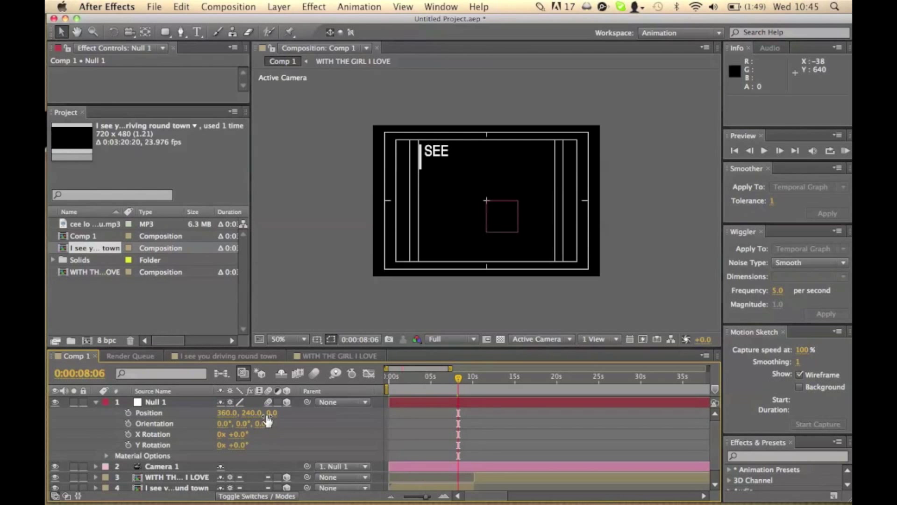
{"action": "left_click_drag", "start_coordinate": [269, 413], "coordinate": [421, 399]}
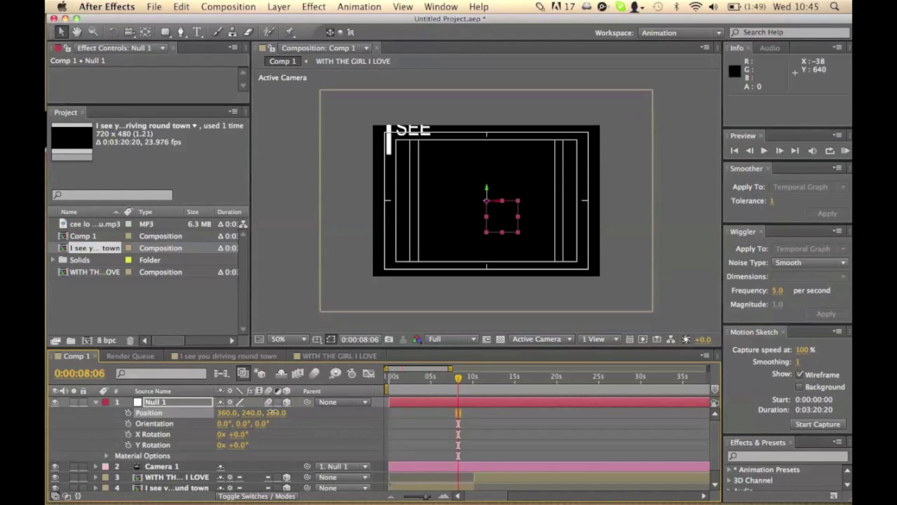
{"action": "left_click_drag", "start_coordinate": [275, 416], "coordinate": [380, 405]}
{"action": "left_click_drag", "start_coordinate": [253, 413], "coordinate": [224, 415]}
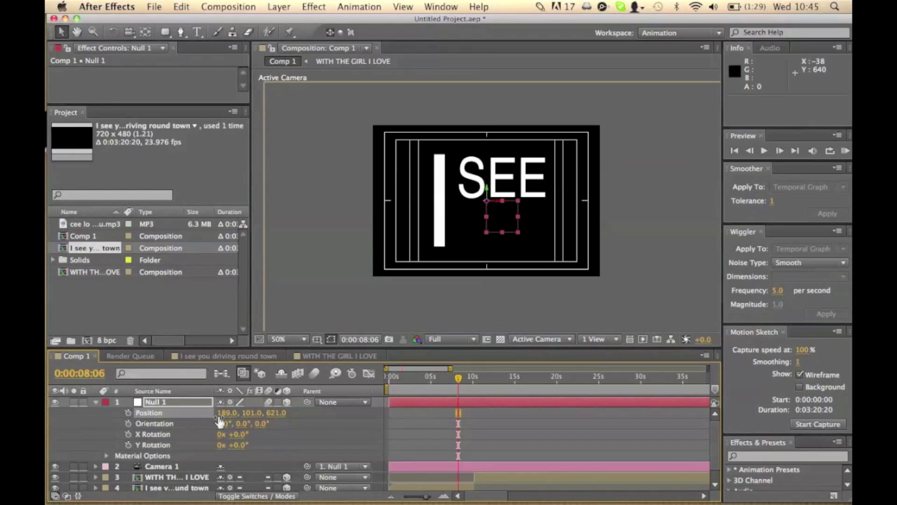
Keyframe Null 1's Position, then at 0:00:08:19 adjust it to frame DRIVING.
{"action": "left_click", "coordinate": [127, 414]}
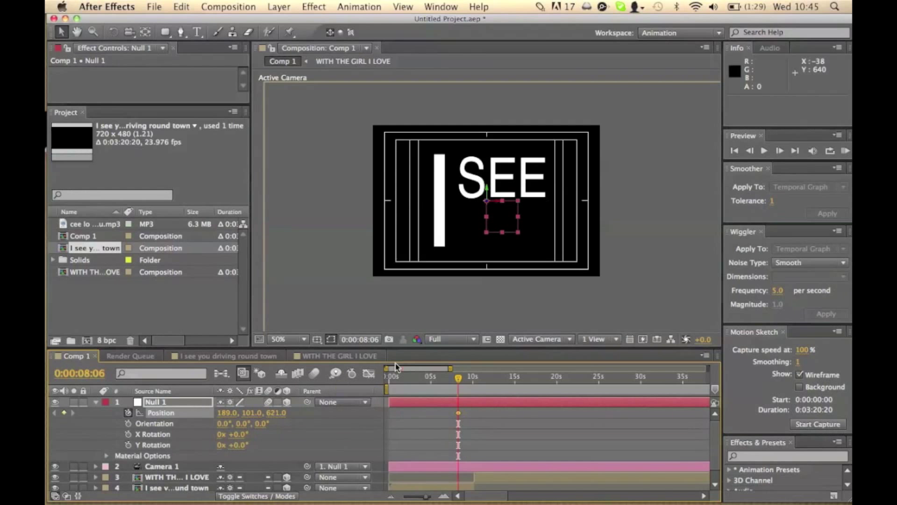
{"action": "mouse_move", "coordinate": [458, 377]}
{"action": "left_mouse_down"}
{"action": "mouse_move", "coordinate": [438, 379]}
{"action": "mouse_move", "coordinate": [470, 380]}
{"action": "mouse_move", "coordinate": [455, 385]}
{"action": "mouse_move", "coordinate": [463, 388]}
{"action": "left_mouse_up"}
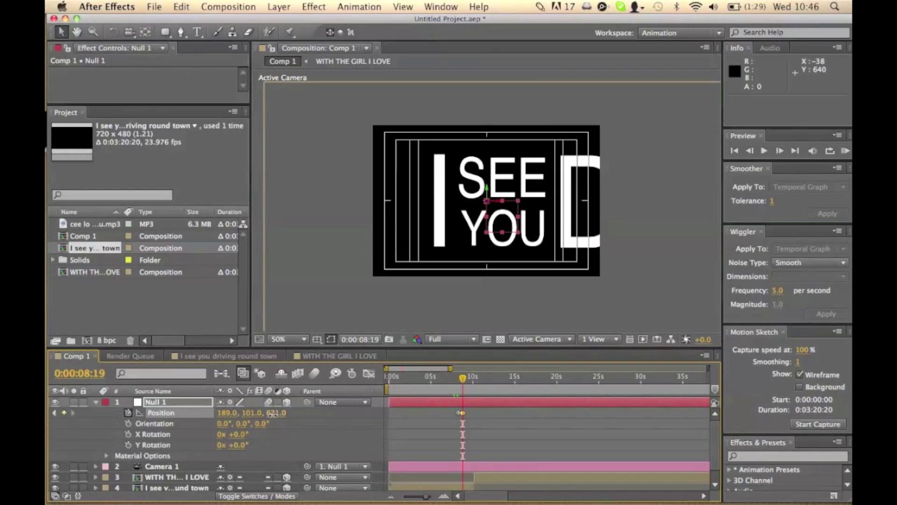
{"action": "left_click_drag", "start_coordinate": [275, 413], "coordinate": [371, 411]}
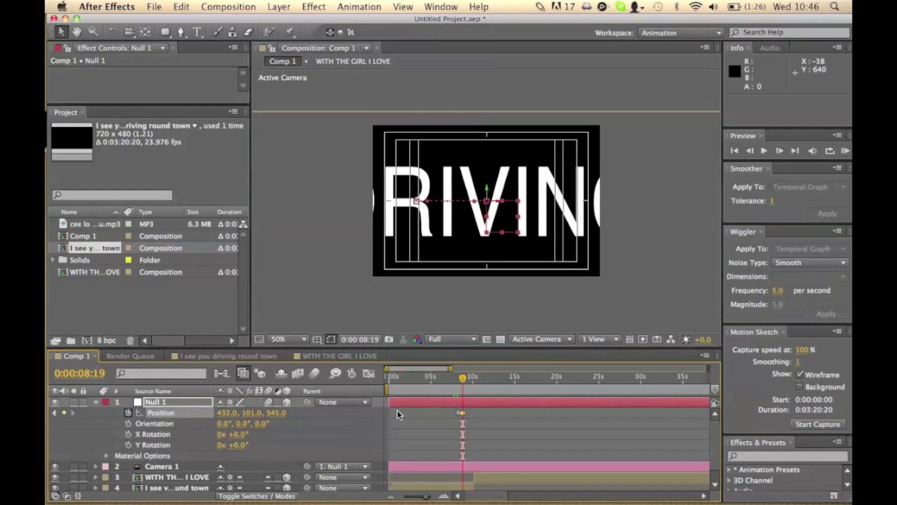
{"action": "left_click_drag", "start_coordinate": [277, 412], "coordinate": [161, 415]}
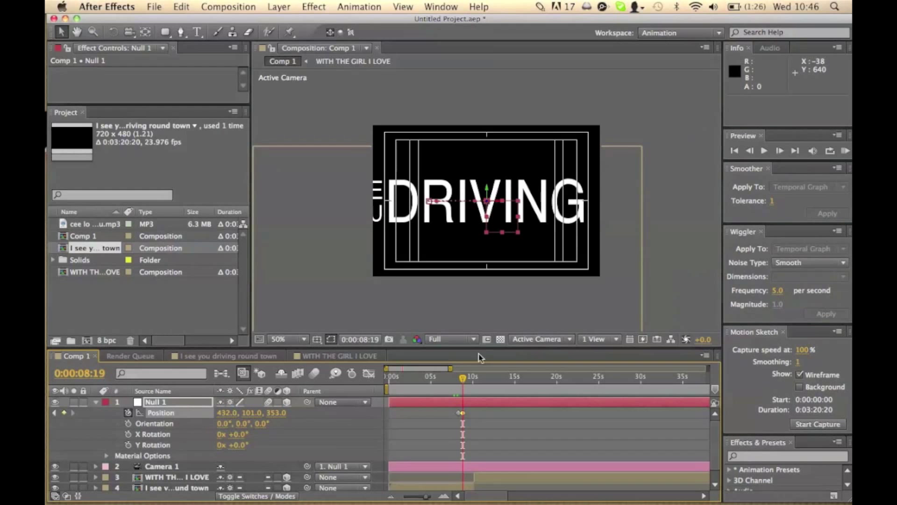
Preview the camera move from 0:00:05:06, then undo the trial Position keyframe.
{"action": "left_click", "coordinate": [433, 379]}
{"action": "key", "text": "space"}
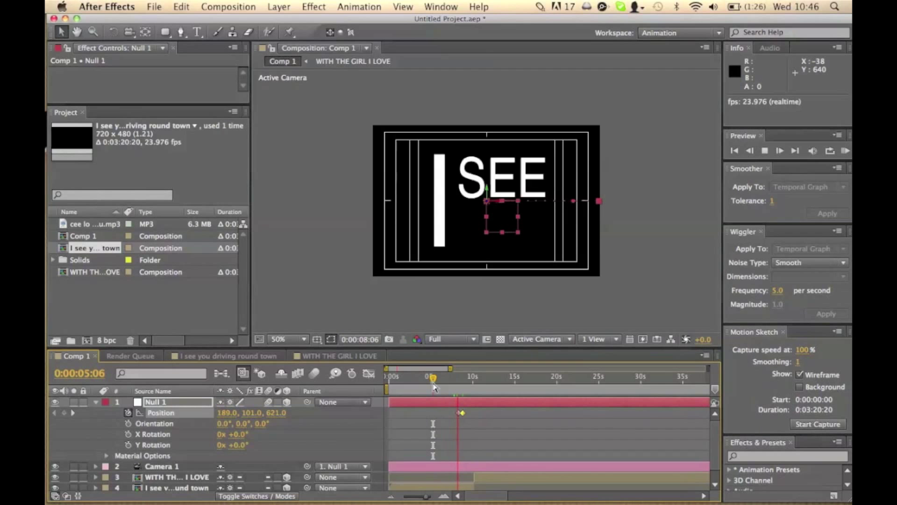
{"action": "key", "text": "space"}
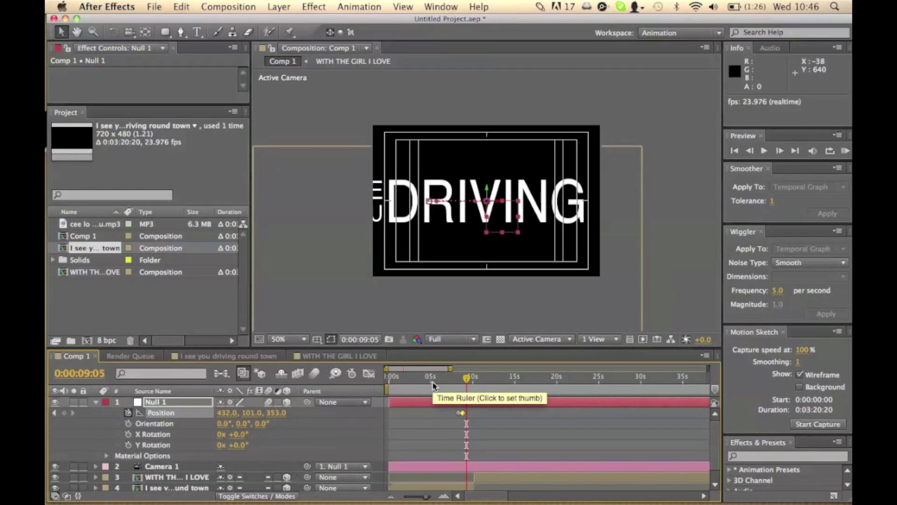
{"action": "key", "text": "ctrl+z"}
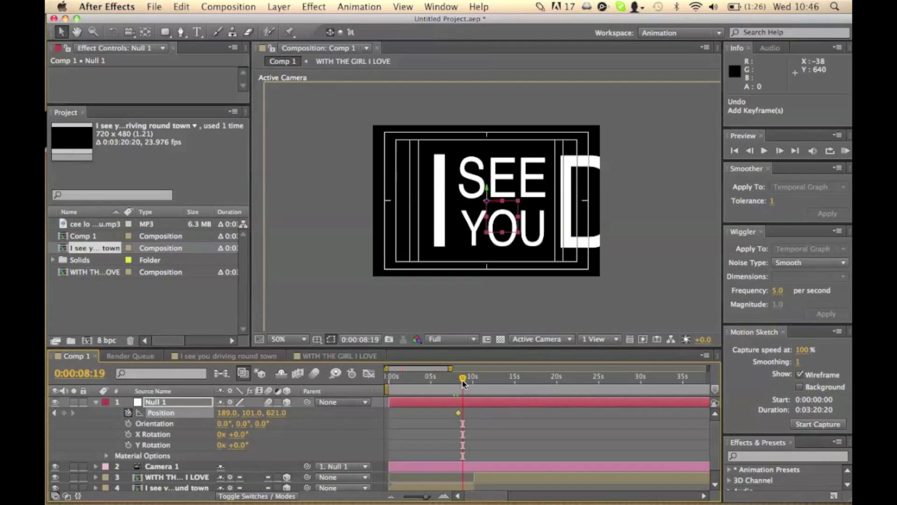
Where the D enters, keyframe Null 1's Position at 436, 105, 362 to frame DRIVING.
{"action": "mouse_move", "coordinate": [463, 383]}
{"action": "left_mouse_down"}
{"action": "mouse_move", "coordinate": [452, 383]}
{"action": "mouse_move", "coordinate": [461, 387]}
{"action": "left_mouse_up"}
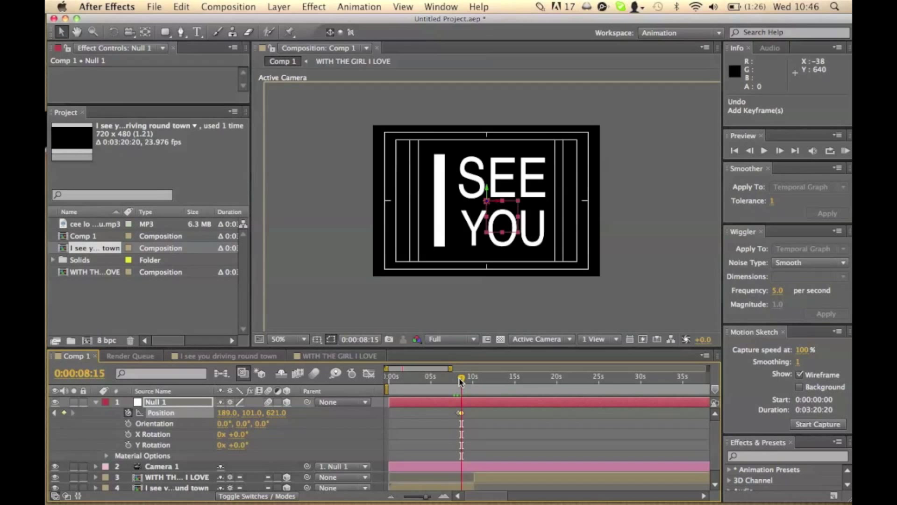
{"action": "left_click_drag", "start_coordinate": [460, 380], "coordinate": [461, 380]}
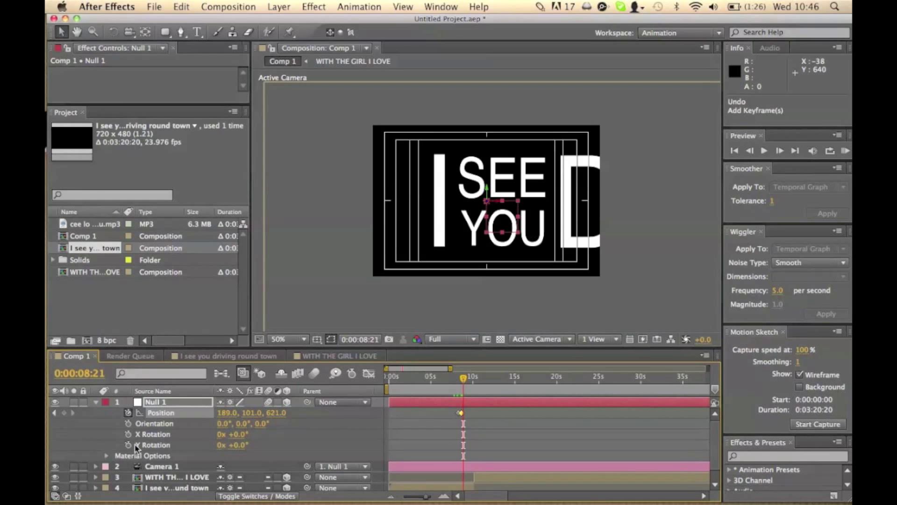
{"action": "left_click", "coordinate": [64, 413]}
{"action": "left_click_drag", "start_coordinate": [230, 413], "coordinate": [369, 410]}
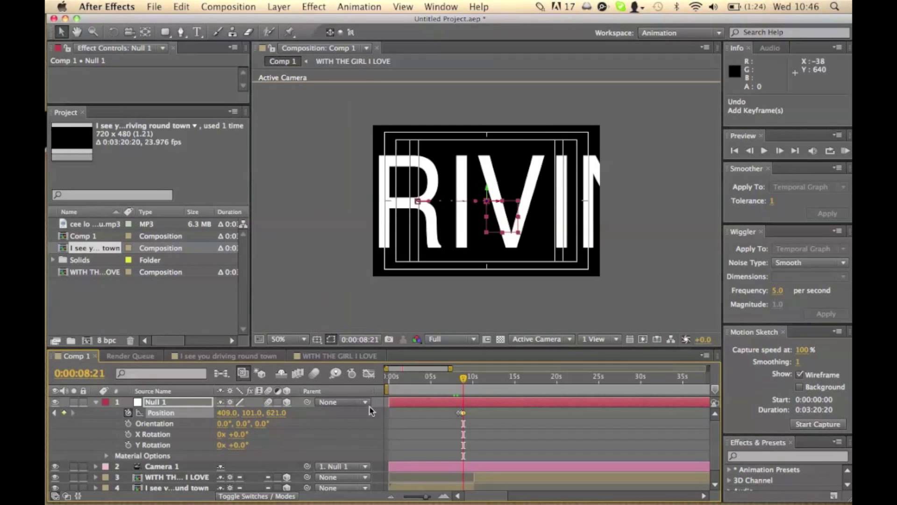
{"action": "left_click_drag", "start_coordinate": [280, 414], "coordinate": [159, 414]}
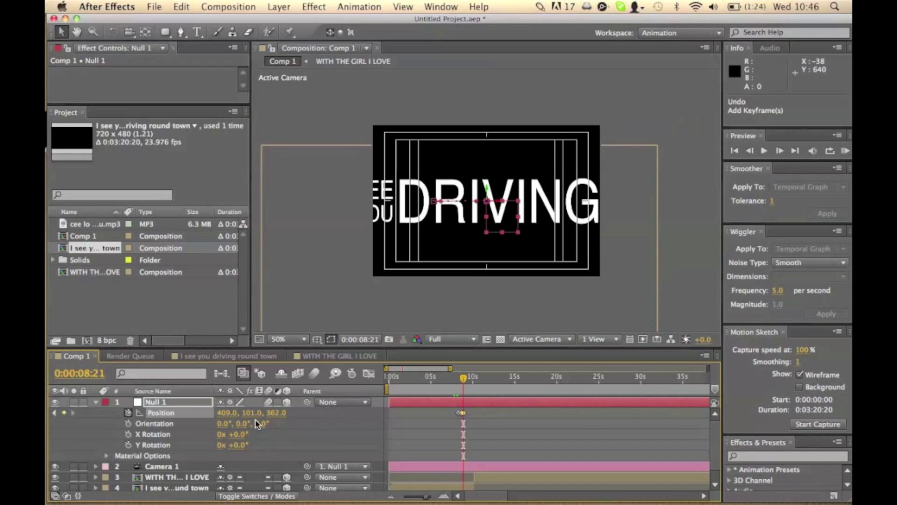
{"action": "mouse_move", "coordinate": [248, 413]}
{"action": "left_mouse_down"}
{"action": "mouse_move", "coordinate": [228, 414]}
{"action": "mouse_move", "coordinate": [240, 414]}
{"action": "left_mouse_up"}
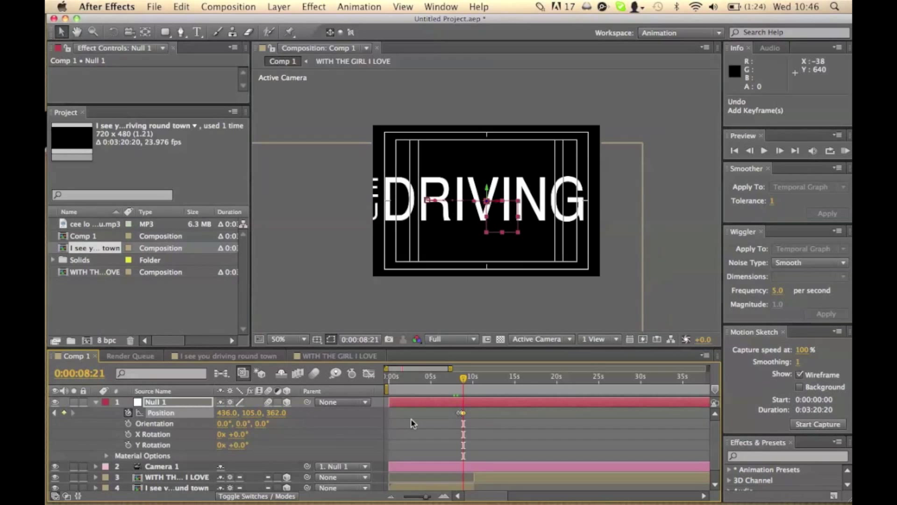
Preview the move from 0:00:07:23, then go to 0:00:09:09 where ROUND appears.
{"action": "left_click", "coordinate": [457, 392]}
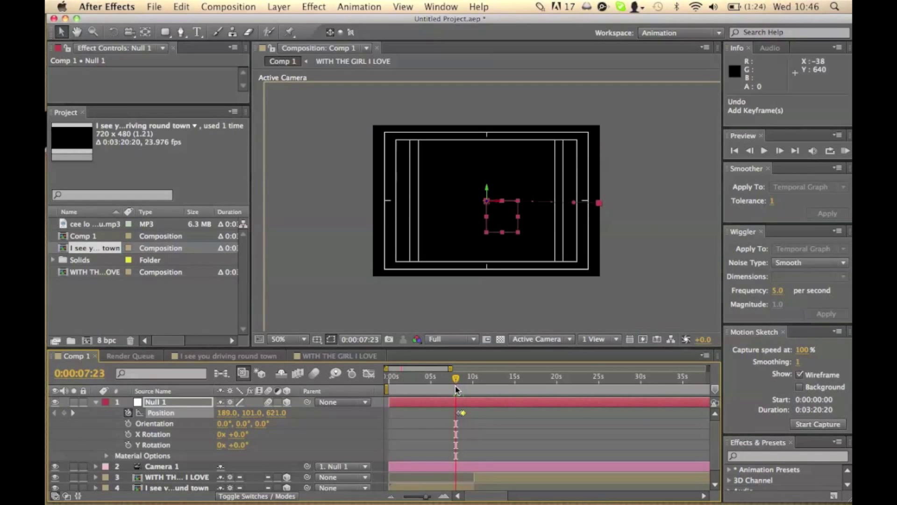
{"action": "key", "text": "space"}
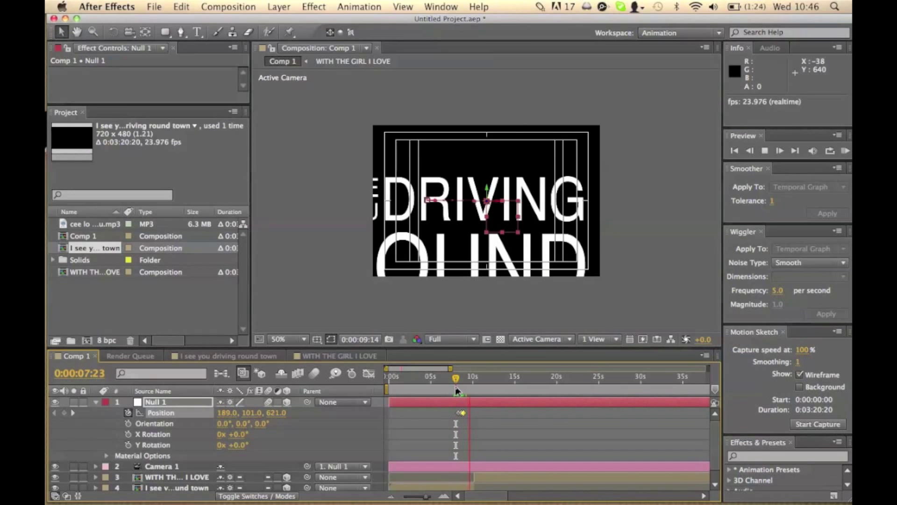
{"action": "key", "text": "space"}
{"action": "left_click_drag", "start_coordinate": [472, 376], "coordinate": [466, 384]}
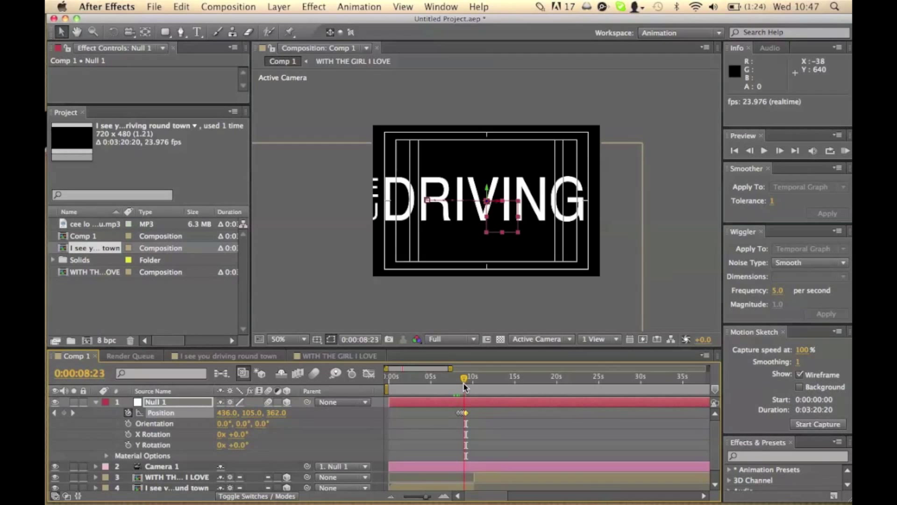
{"action": "left_click_drag", "start_coordinate": [463, 383], "coordinate": [468, 386]}
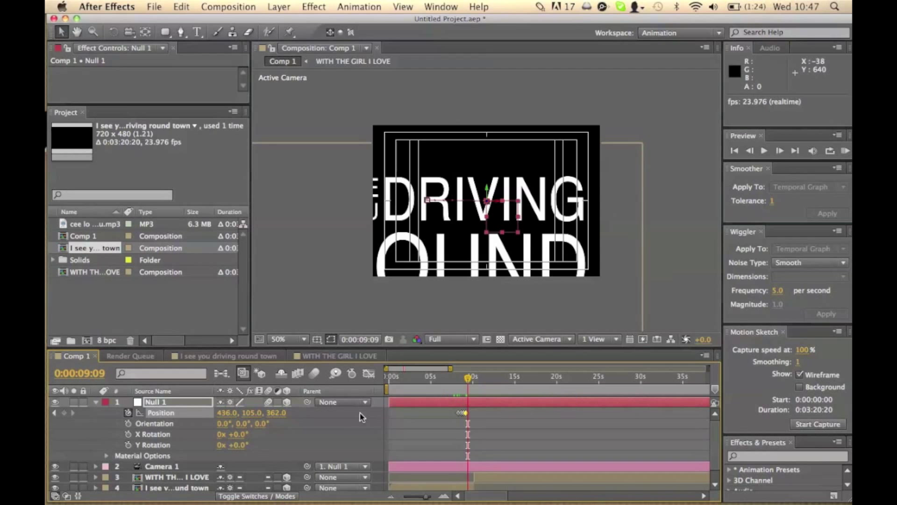
Keyframe Null 1's Position at 0:00:09:09 as 386, 314, 224, framing ROUND TOWN.
{"action": "left_click", "coordinate": [64, 413]}
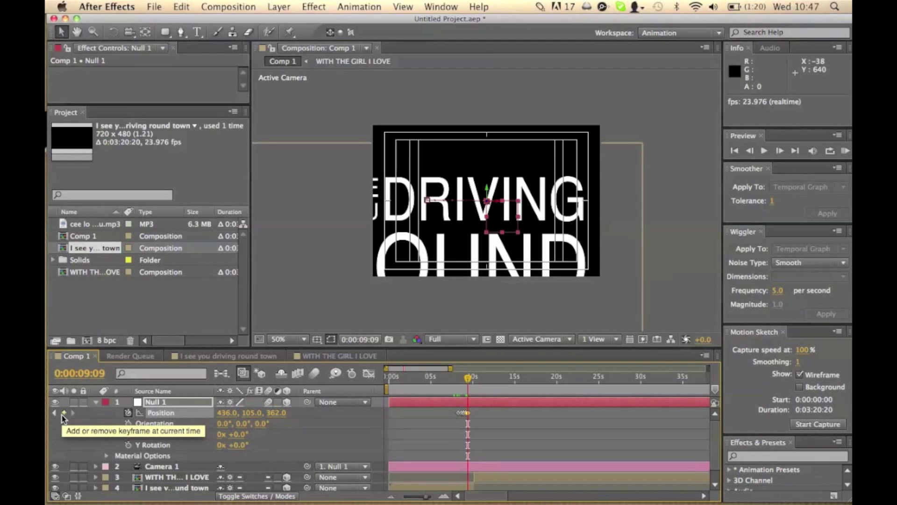
{"action": "left_click_drag", "start_coordinate": [225, 417], "coordinate": [178, 419]}
{"action": "left_click_drag", "start_coordinate": [275, 414], "coordinate": [193, 417]}
{"action": "left_click_drag", "start_coordinate": [248, 413], "coordinate": [287, 414]}
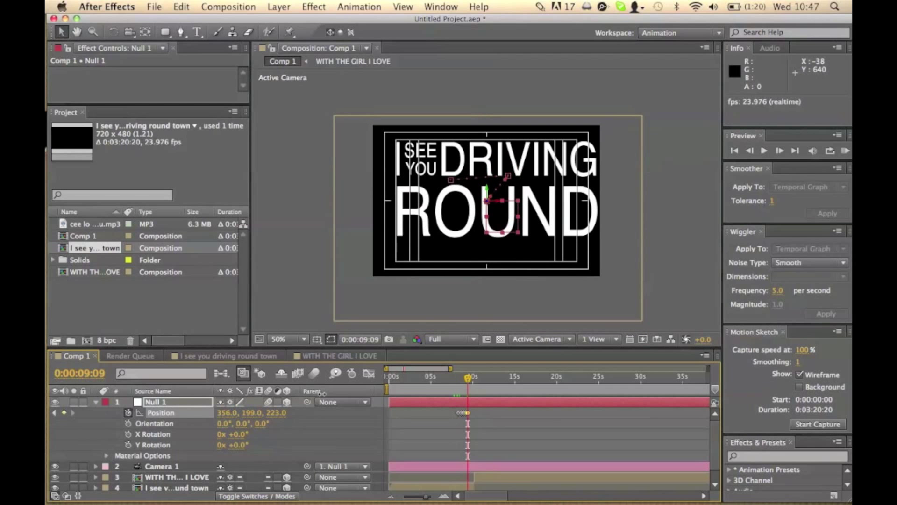
{"action": "left_click_drag", "start_coordinate": [227, 413], "coordinate": [333, 402]}
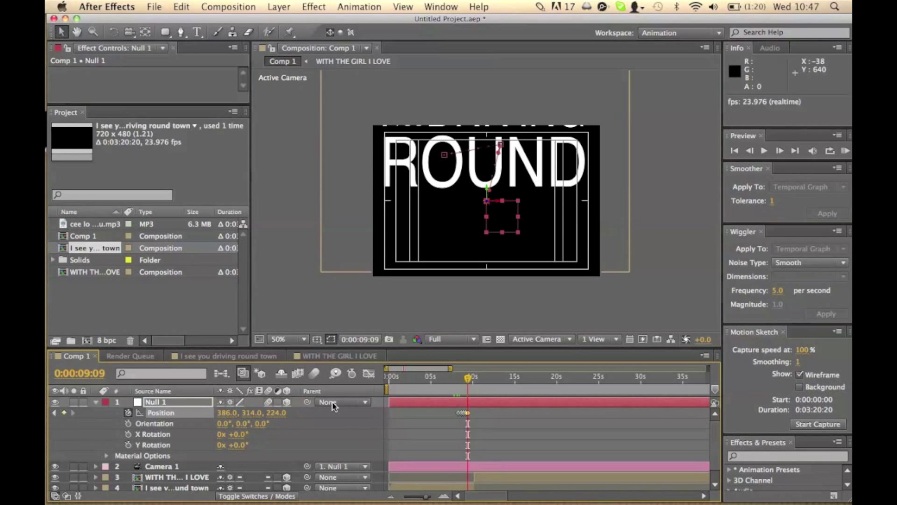
Preview from 0:00:07:14, add a Position keyframe at 0:00:09:22, then go to 0:00:10:14.
{"action": "key", "text": "space"}
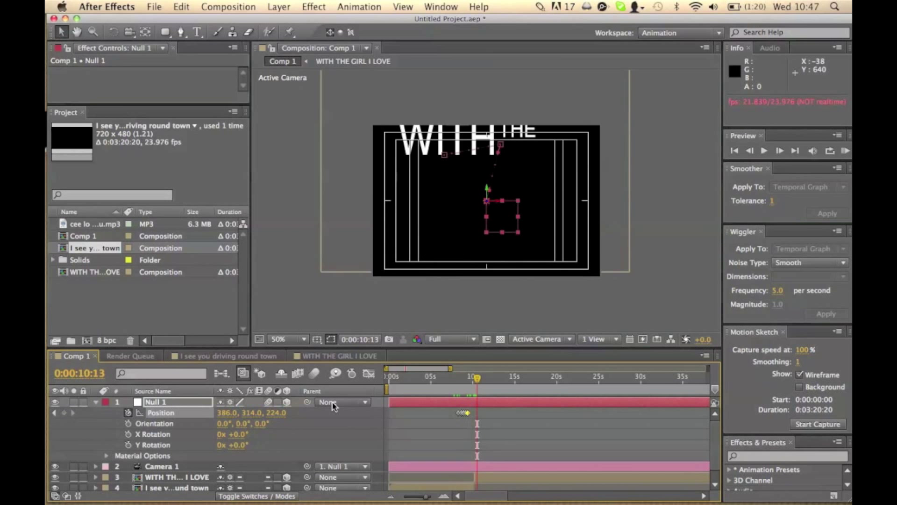
{"action": "left_click", "coordinate": [452, 381]}
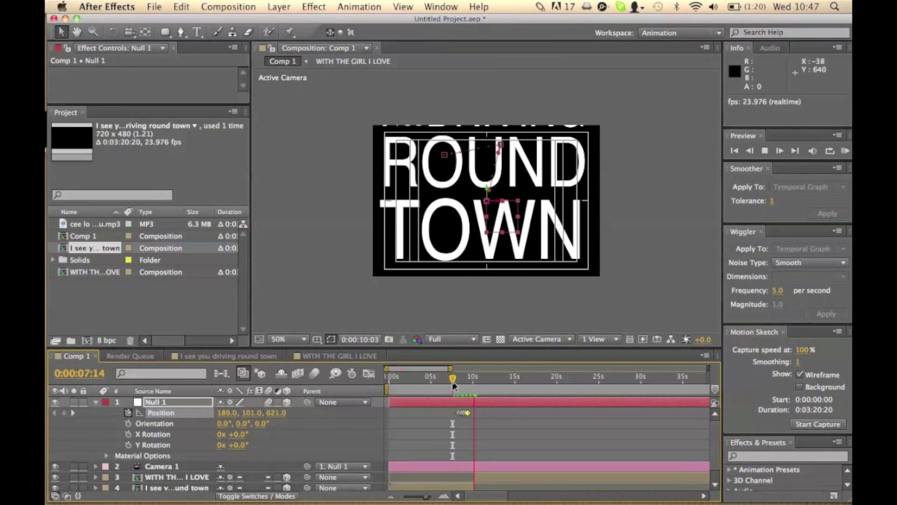
{"action": "key", "text": "space"}
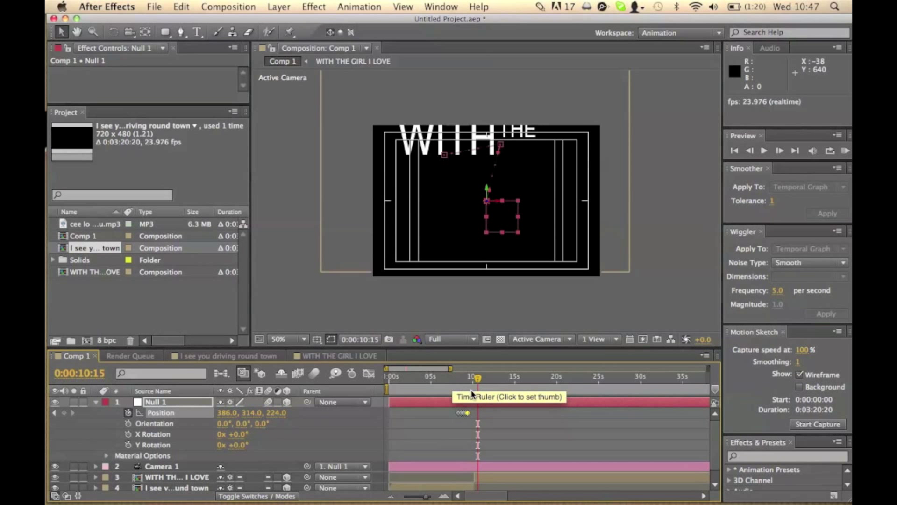
{"action": "left_click_drag", "start_coordinate": [477, 378], "coordinate": [472, 381]}
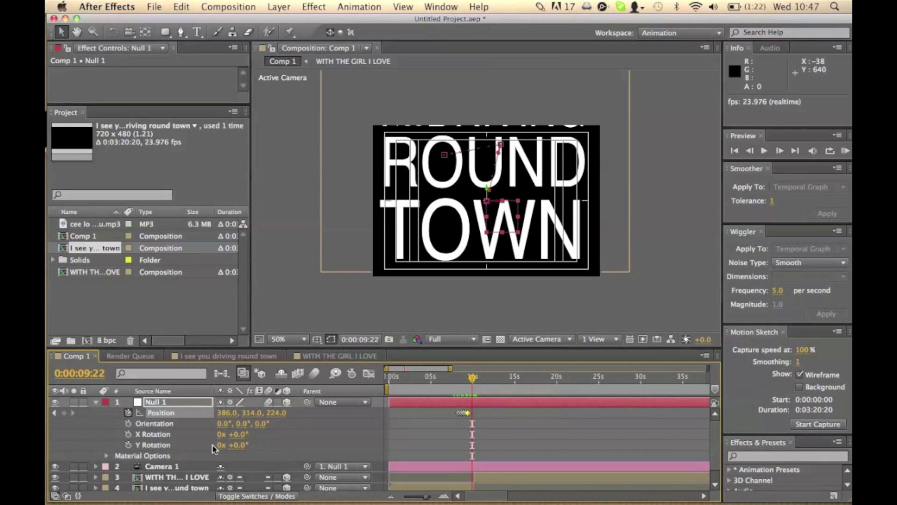
{"action": "left_click", "coordinate": [64, 413]}
{"action": "left_click", "coordinate": [479, 378]}
{"action": "left_click_drag", "start_coordinate": [479, 379], "coordinate": [474, 381]}
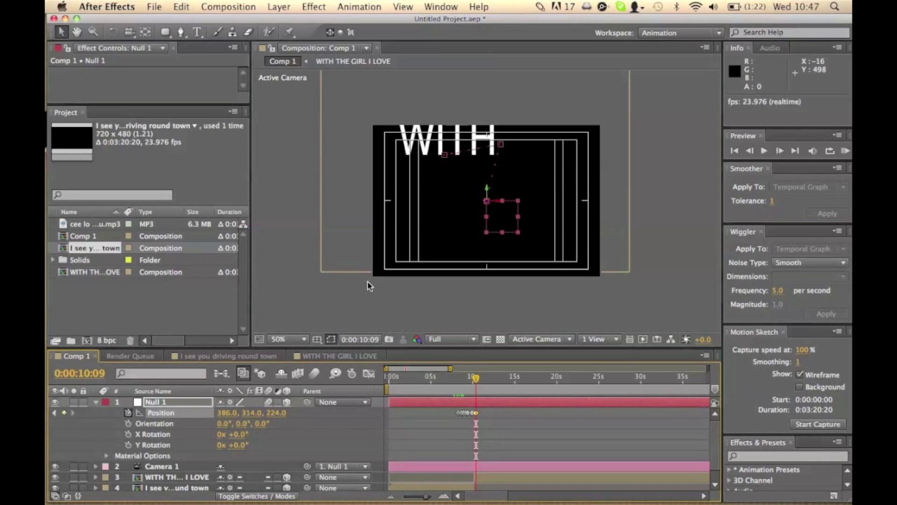
Set Null 1's Position to 304, 167, 506 to centre the word WITH.
{"action": "left_click_drag", "start_coordinate": [274, 412], "coordinate": [388, 412]}
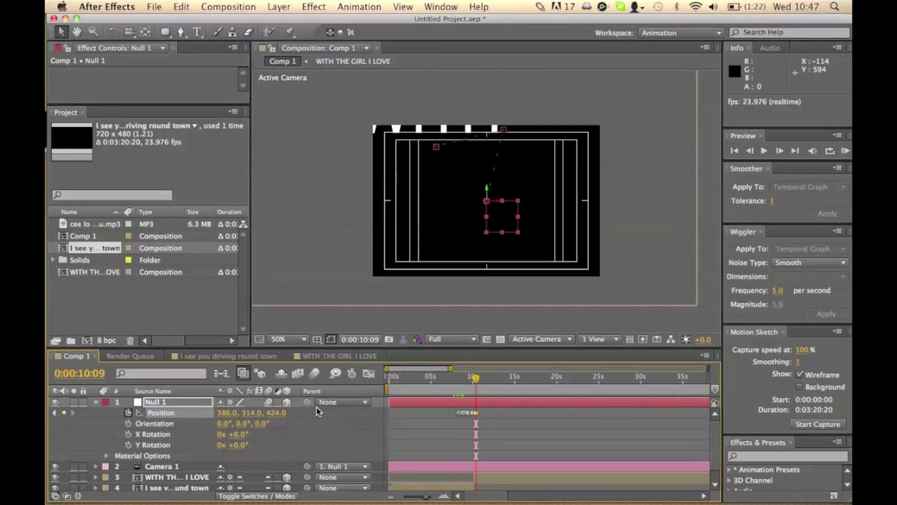
{"action": "left_click_drag", "start_coordinate": [229, 413], "coordinate": [168, 402]}
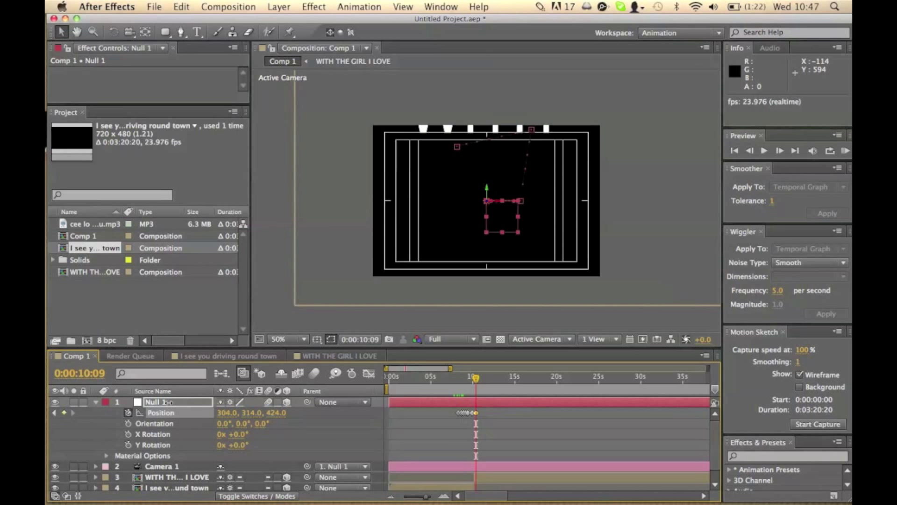
{"action": "left_click_drag", "start_coordinate": [236, 412], "coordinate": [157, 413]}
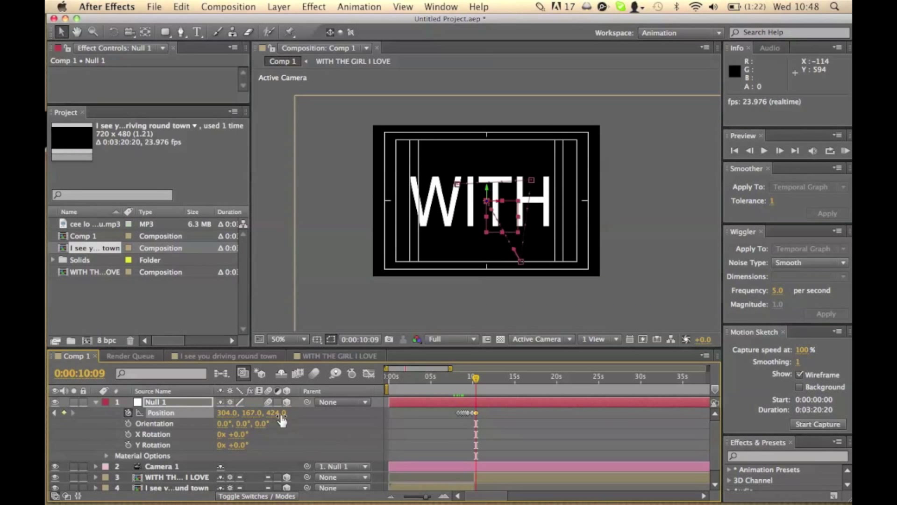
{"action": "left_click_drag", "start_coordinate": [281, 412], "coordinate": [329, 403]}
Zoom the timeline to single frames and add a Position keyframe at 0:00:10:11.
{"action": "key", "text": ";"}
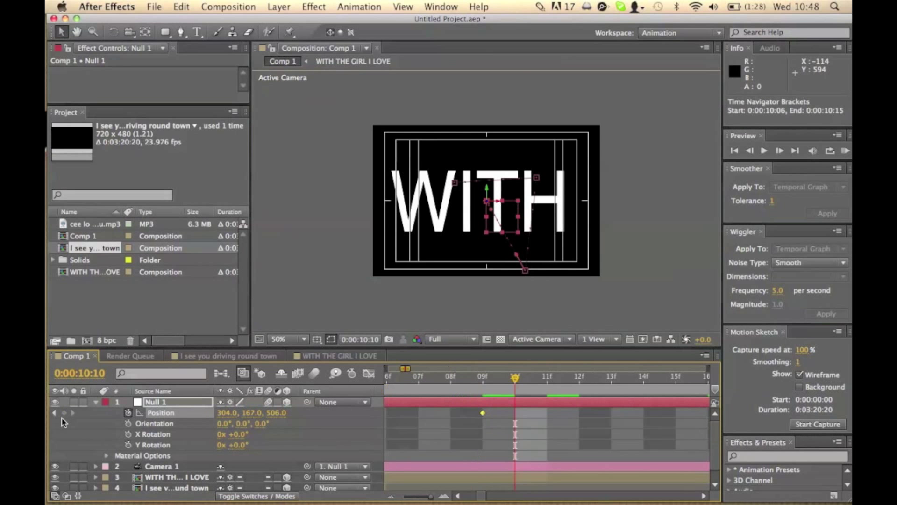
{"action": "key", "text": "Page_Down"}
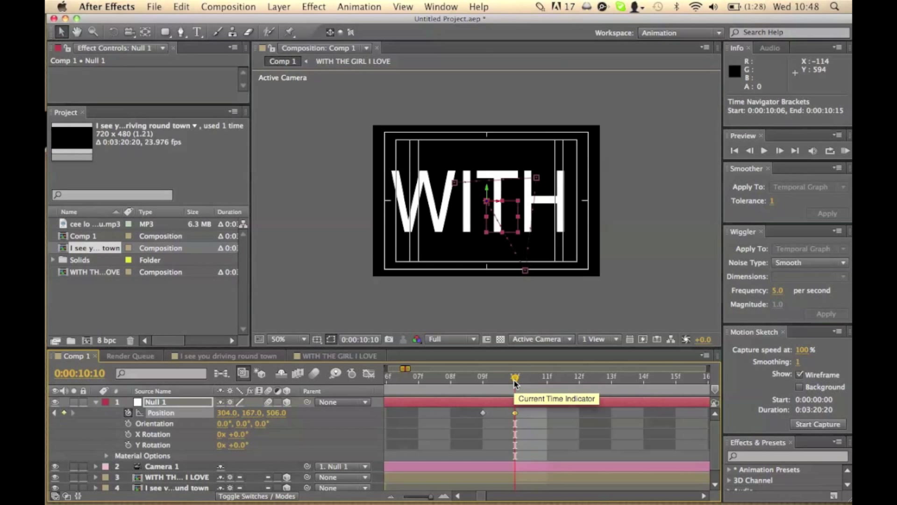
{"action": "left_click_drag", "start_coordinate": [515, 382], "coordinate": [539, 381]}
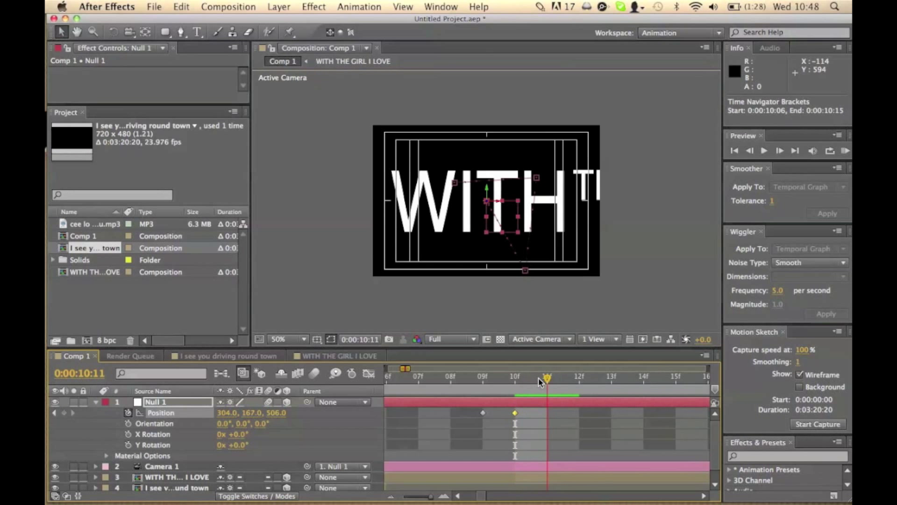
{"action": "left_click", "coordinate": [64, 413]}
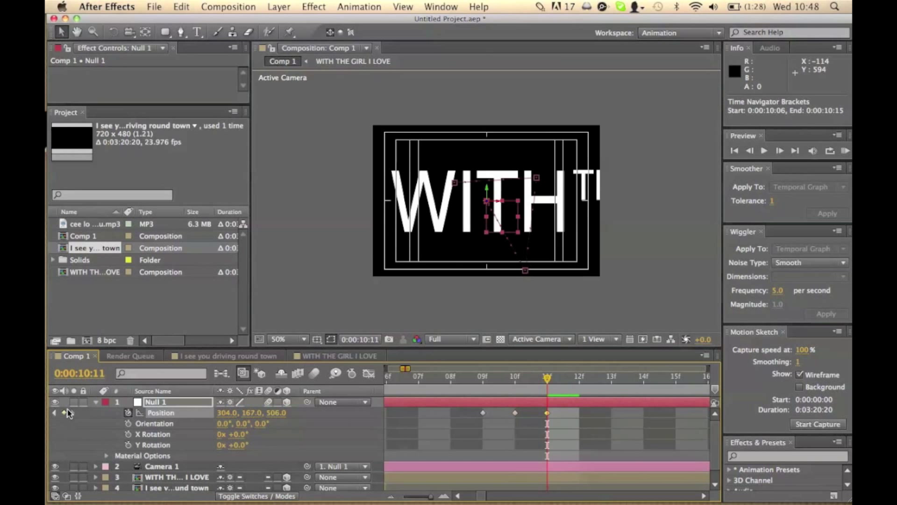
Reframe the shot onto THE, then zoom out and advance to 0:00:11:14 where LOVE appears.
{"action": "left_click_drag", "start_coordinate": [245, 413], "coordinate": [361, 418]}
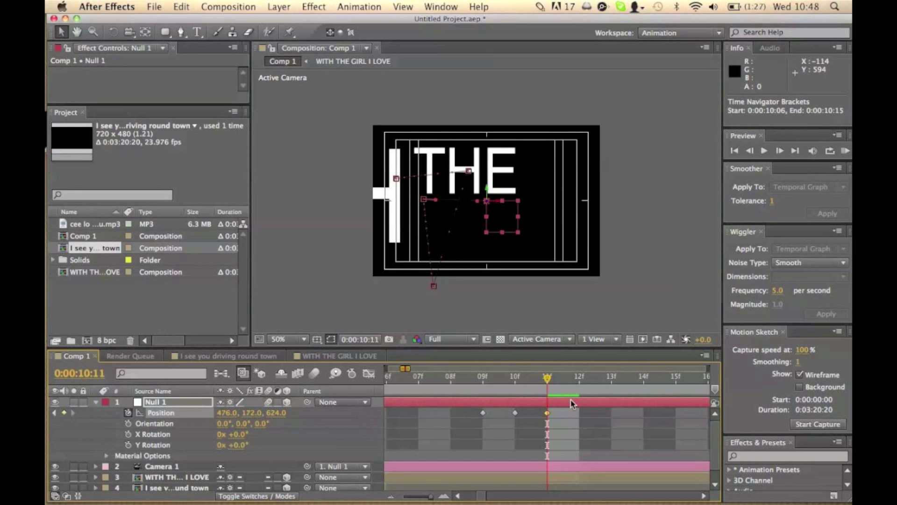
{"action": "left_click_drag", "start_coordinate": [565, 381], "coordinate": [541, 378]}
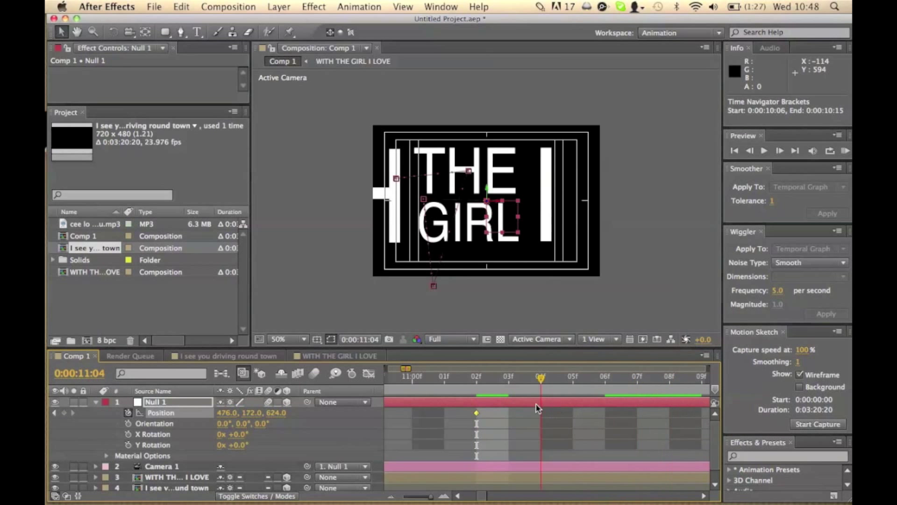
{"action": "key", "text": "ctrl+v"}
{"action": "key", "text": "minus"}
{"action": "key", "text": "minus"}
{"action": "key", "text": "minus"}
{"action": "key", "text": "minus"}
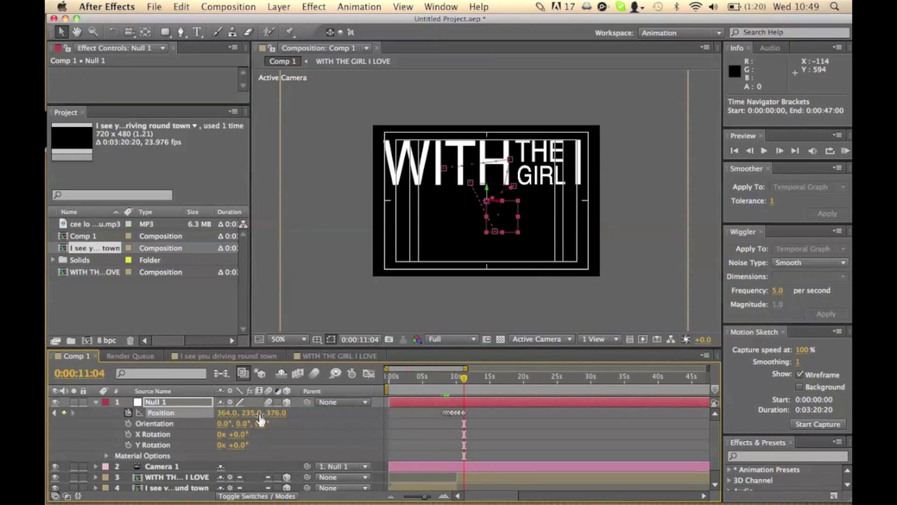
{"action": "key", "text": "shift+Page_Down"}
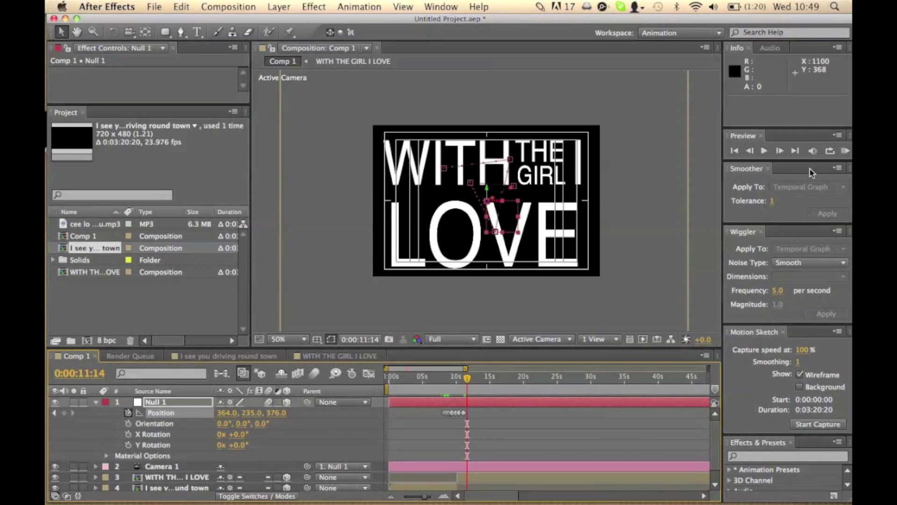
{"action": "left_click", "coordinate": [845, 151]}
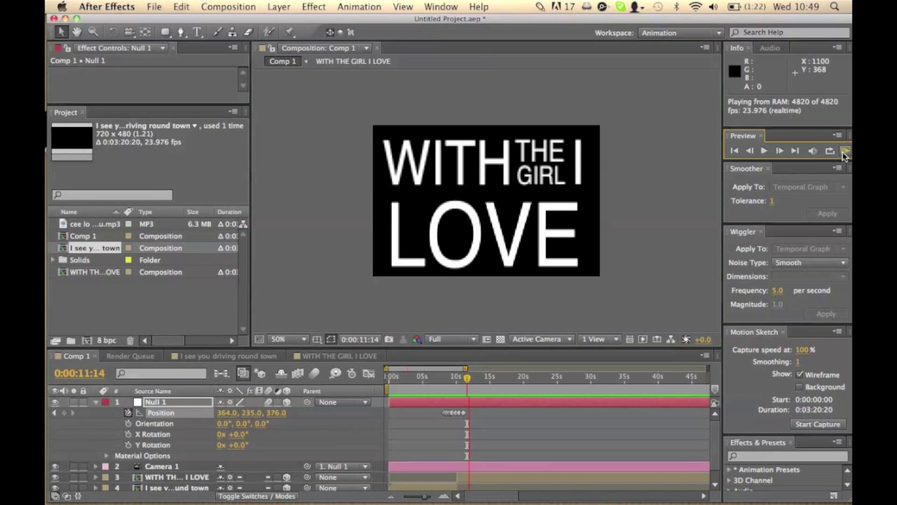
{"action": "left_click", "coordinate": [845, 152]}
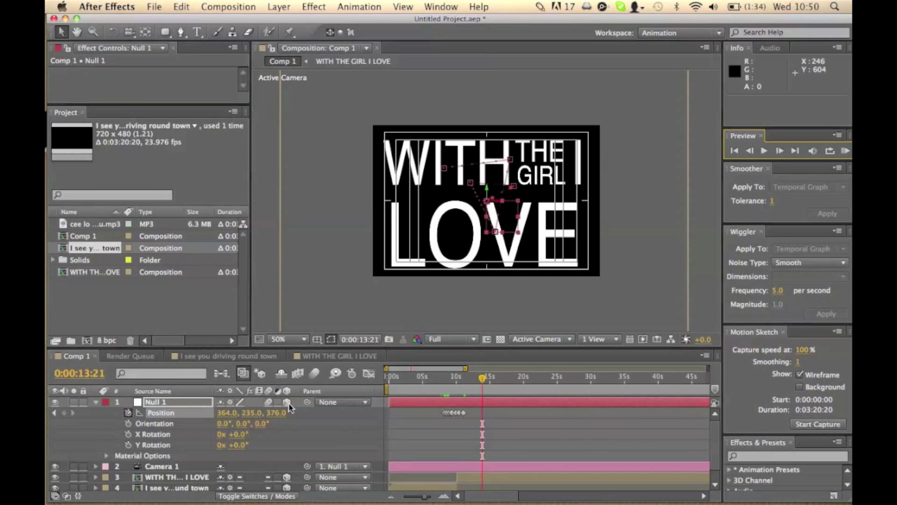
Collapse Null 1's properties to list all five Comp 1 layers, then browse the Layer menu.
{"action": "scroll", "coordinate": [211, 412], "scroll_direction": "down", "scroll_amount": 1}
{"action": "scroll", "coordinate": [187, 402], "scroll_direction": "up", "scroll_amount": 1}
{"action": "left_click", "coordinate": [95, 401]}
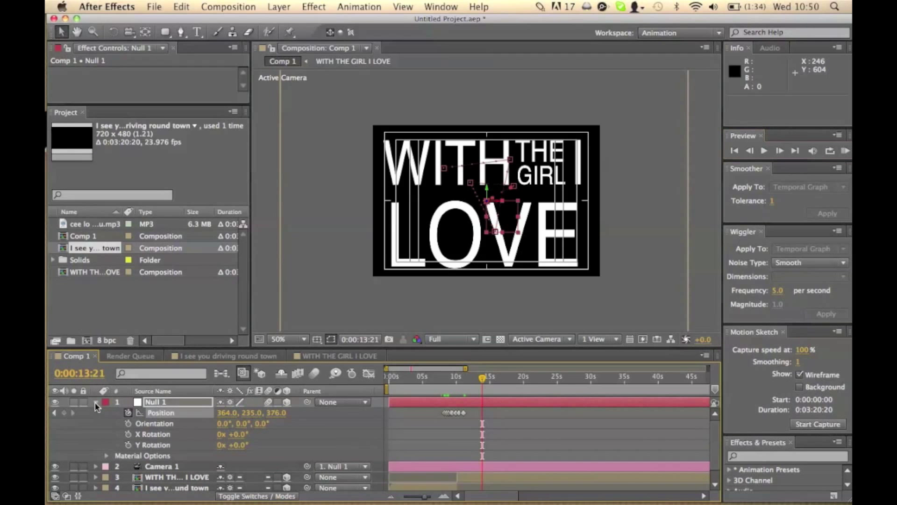
{"action": "left_click", "coordinate": [95, 401]}
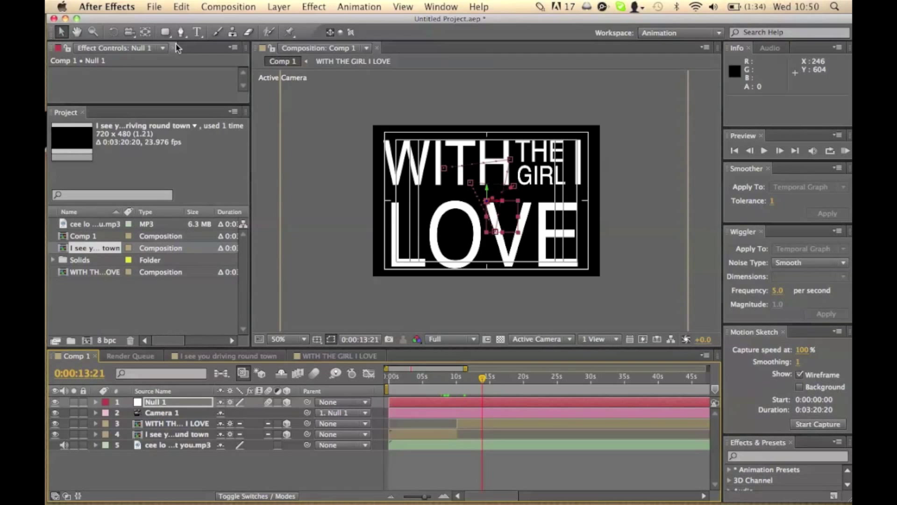
{"action": "left_click", "coordinate": [270, 5]}
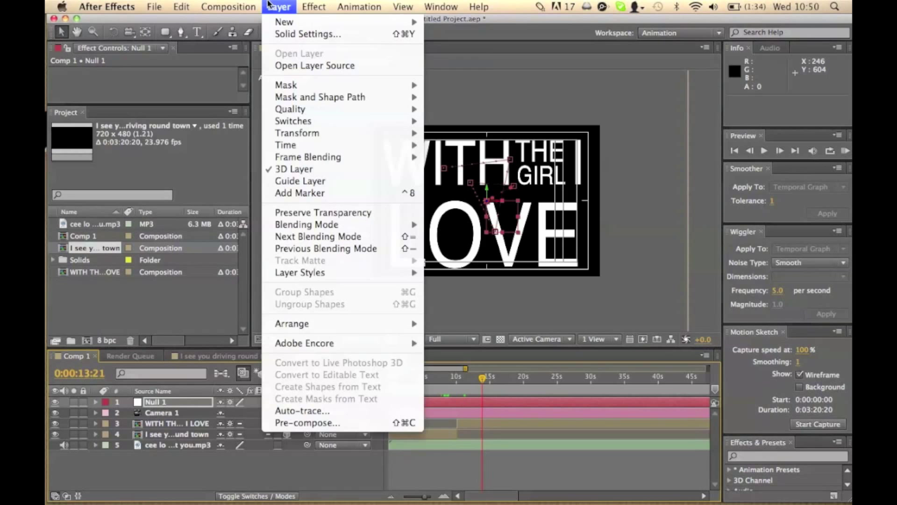
{"action": "mouse_move", "coordinate": [257, 7]}
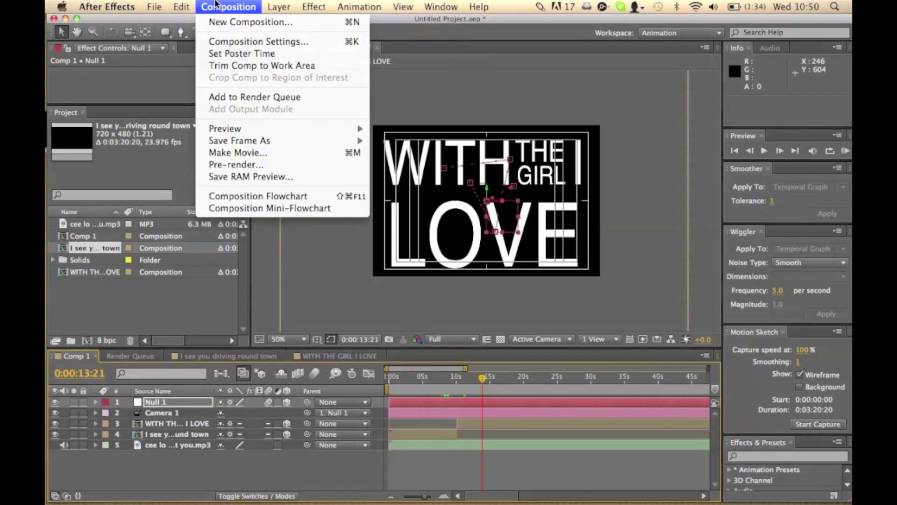
Add Comp 1 to the render queue with a 30 fps frame rate in Render Settings.
{"action": "left_click", "coordinate": [223, 97]}
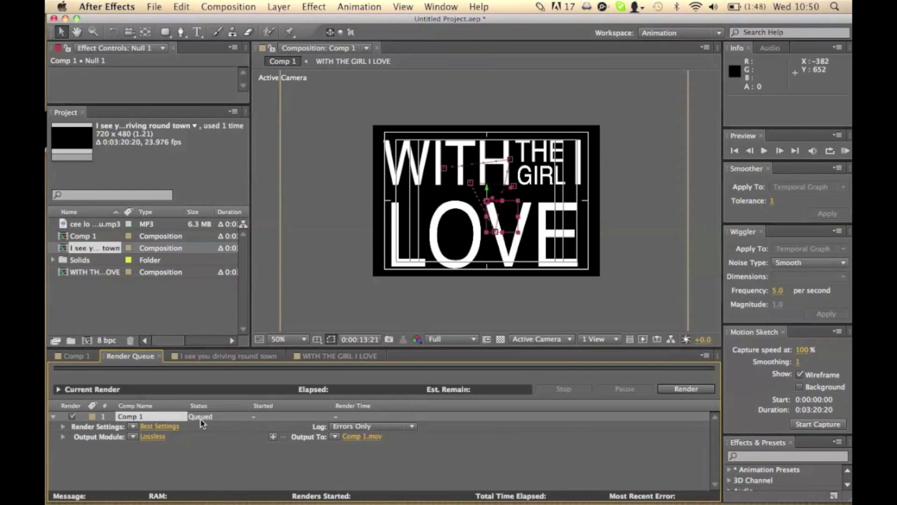
{"action": "left_click", "coordinate": [159, 427]}
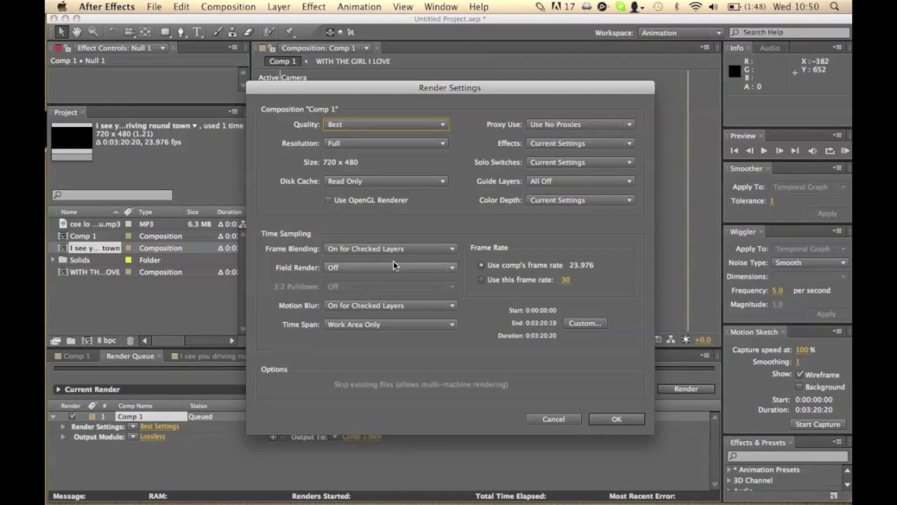
{"action": "left_click", "coordinate": [534, 280]}
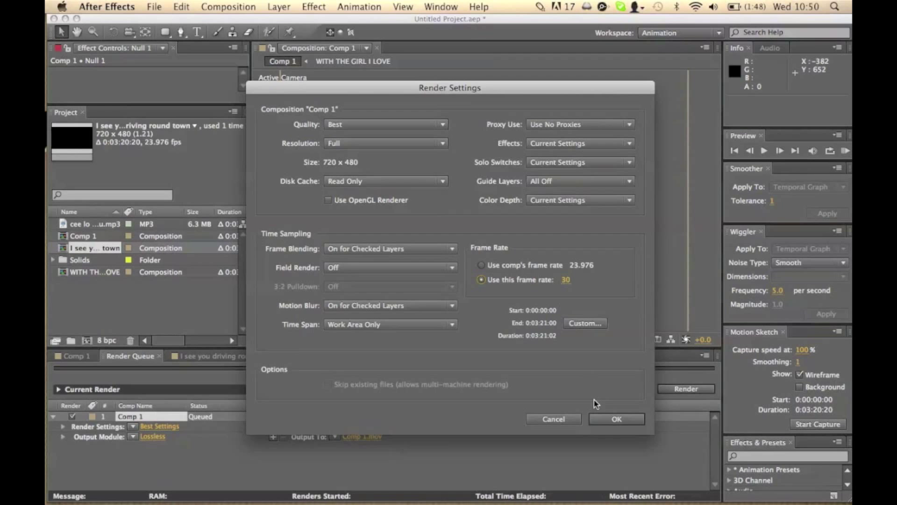
{"action": "left_click", "coordinate": [601, 419]}
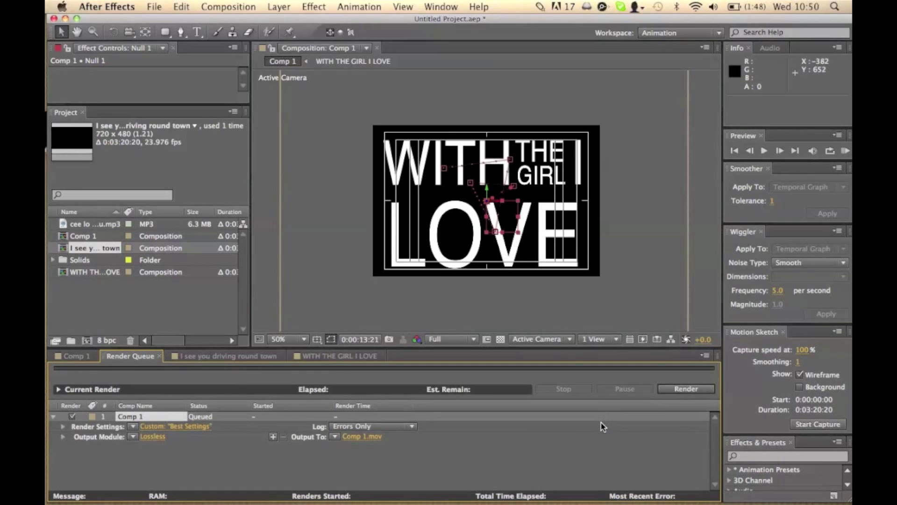
Give the render a custom time span ending at 0:01:00:00.
{"action": "left_click", "coordinate": [187, 427]}
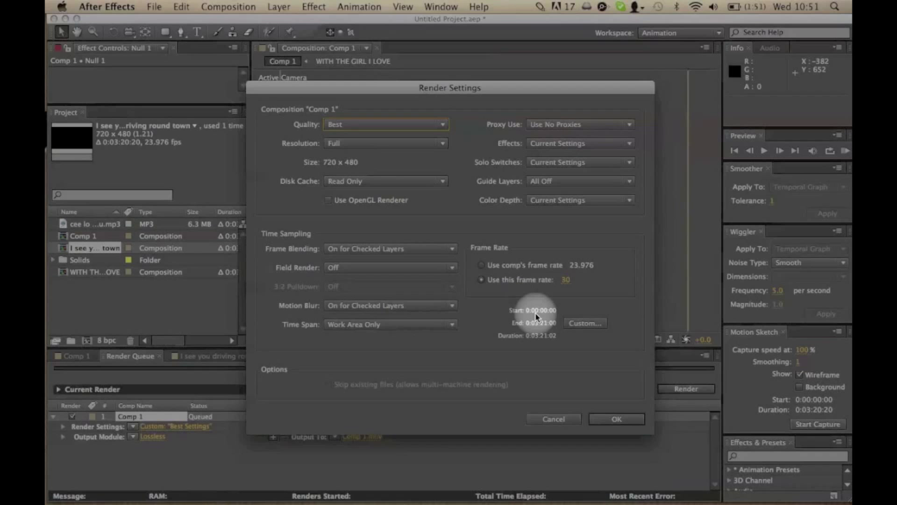
{"action": "left_click", "coordinate": [568, 322]}
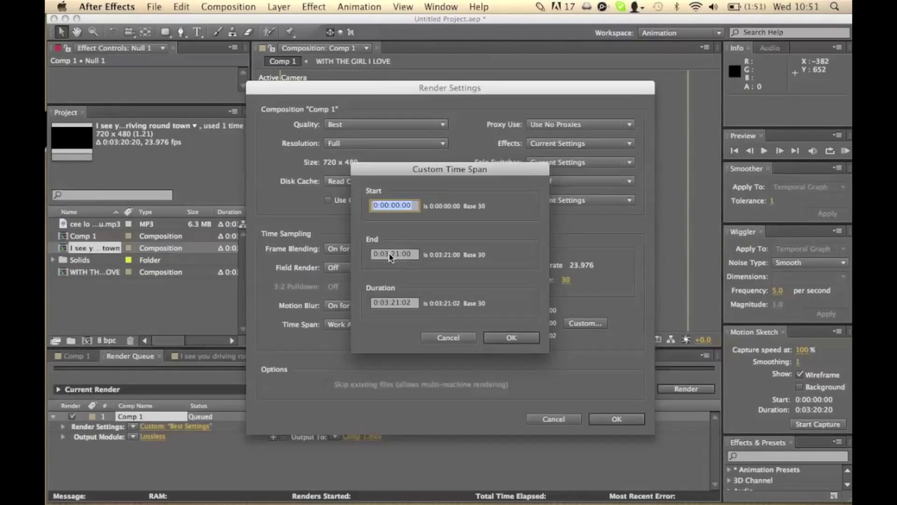
{"action": "left_click", "coordinate": [390, 256]}
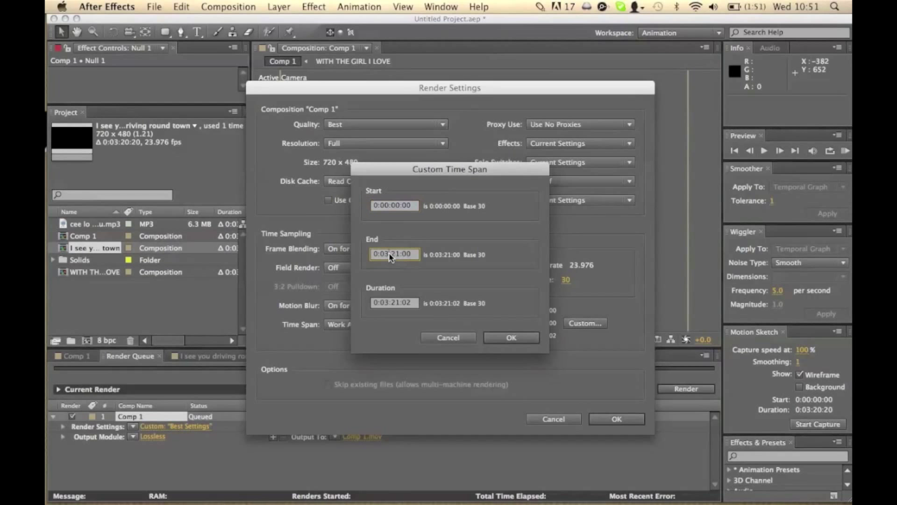
{"action": "key", "text": "BackSpace"}
{"action": "type", "text": "1"}
{"action": "key", "text": "BackSpace"}
{"action": "key", "text": "BackSpace"}
{"action": "key", "text": "BackSpace"}
{"action": "left_click", "coordinate": [493, 336]}
Accept the render settings, then add 48 kHz 16-bit stereo audio output to the QuickTime output module.
{"action": "left_click", "coordinate": [597, 418]}
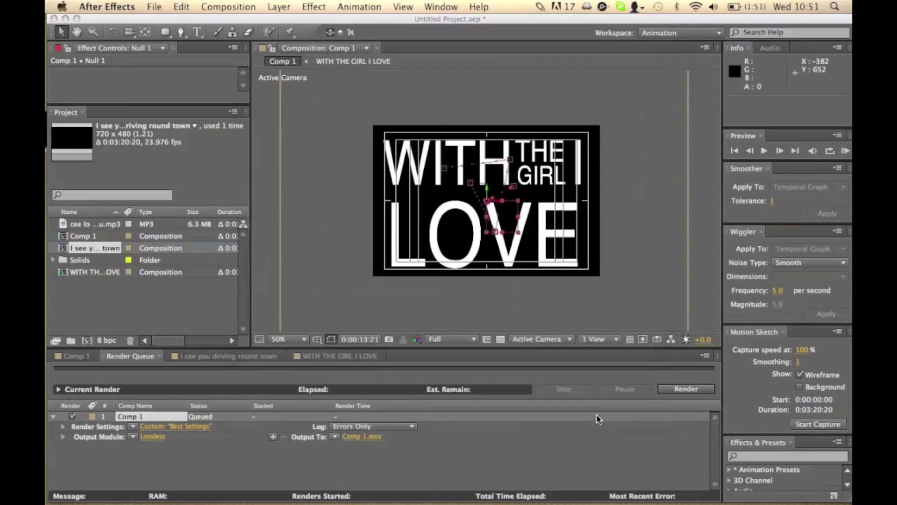
{"action": "left_click", "coordinate": [153, 437]}
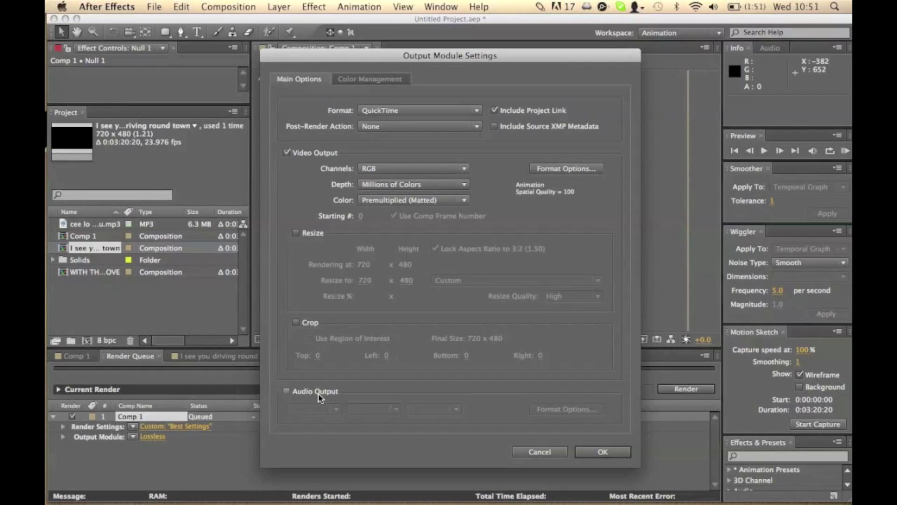
{"action": "left_click", "coordinate": [296, 393]}
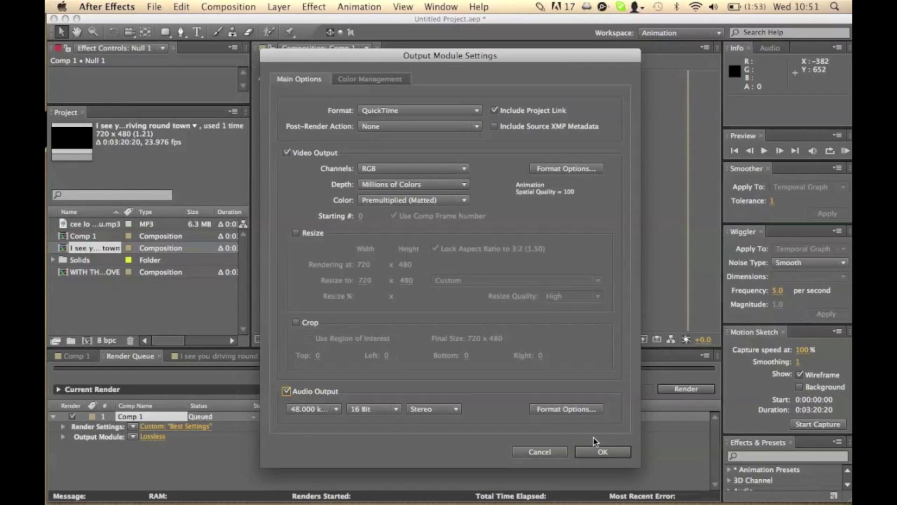
{"action": "left_click", "coordinate": [599, 452]}
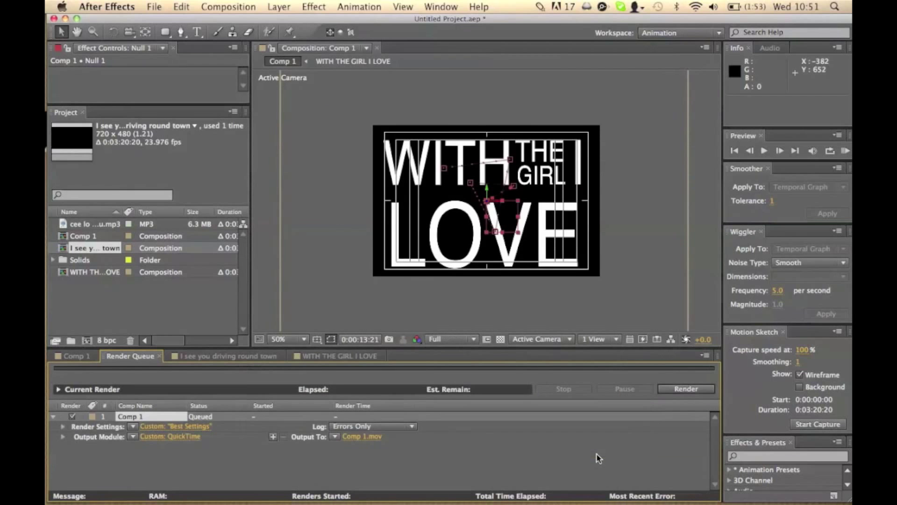
Name the output movie 'Tutorial example'.
{"action": "left_click", "coordinate": [360, 436]}
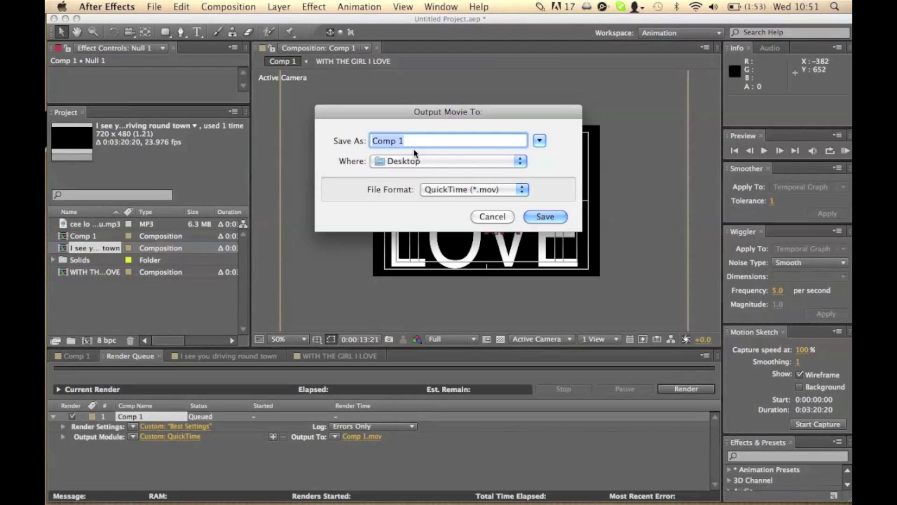
{"action": "type", "text": "TESTT"}
{"action": "key", "text": "BackSpace"}
{"action": "key", "text": "BackSpace"}
{"action": "key", "text": "BackSpace"}
{"action": "key", "text": "BackSpace"}
{"action": "key", "text": "BackSpace"}
{"action": "key", "text": "BackSpace"}
{"action": "type", "text": "Tur"}
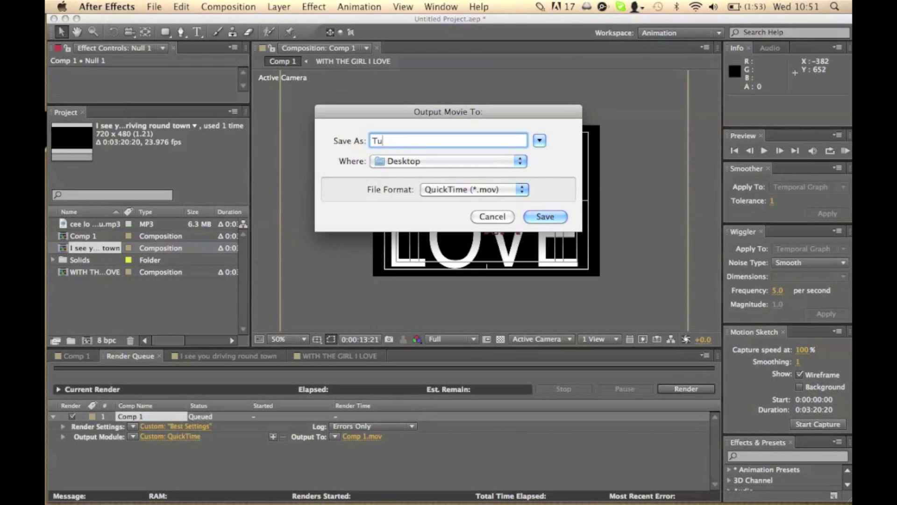
{"action": "key", "text": "BackSpace"}
{"action": "type", "text": "torial example"}
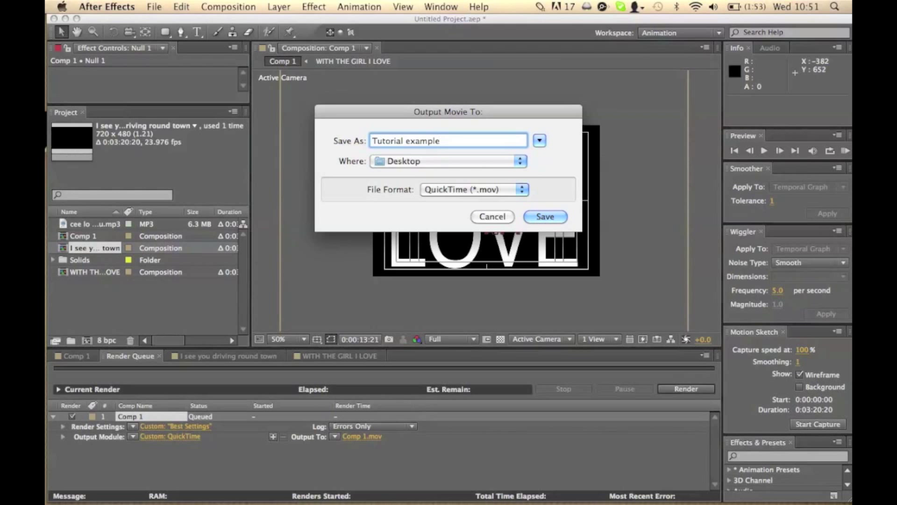
Save Tutorial example.mov to the Desktop as QuickTime and render Comp 1.
{"action": "left_click", "coordinate": [461, 185]}
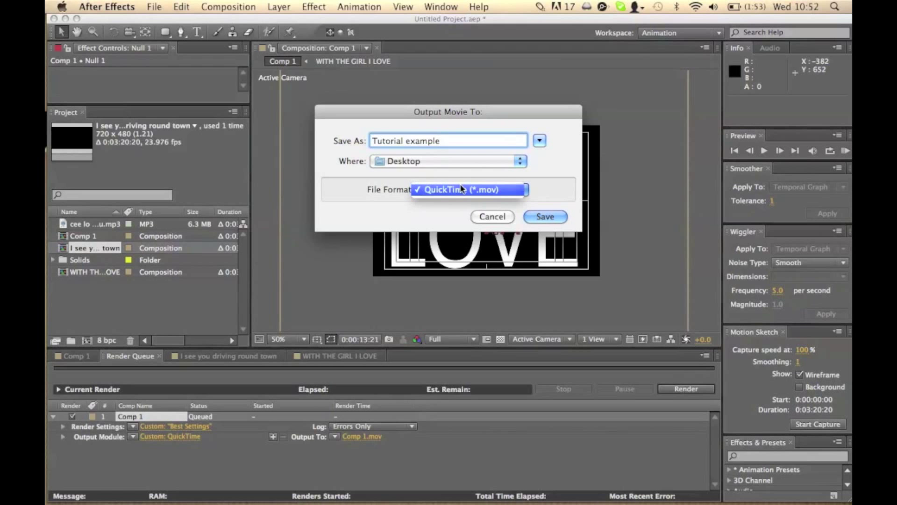
{"action": "left_click", "coordinate": [465, 190]}
{"action": "left_click", "coordinate": [556, 218]}
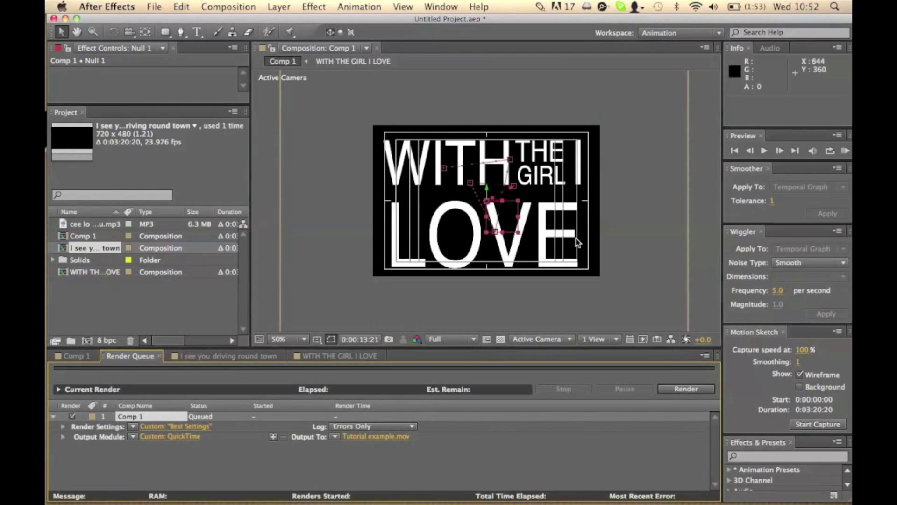
{"action": "left_click", "coordinate": [674, 392]}
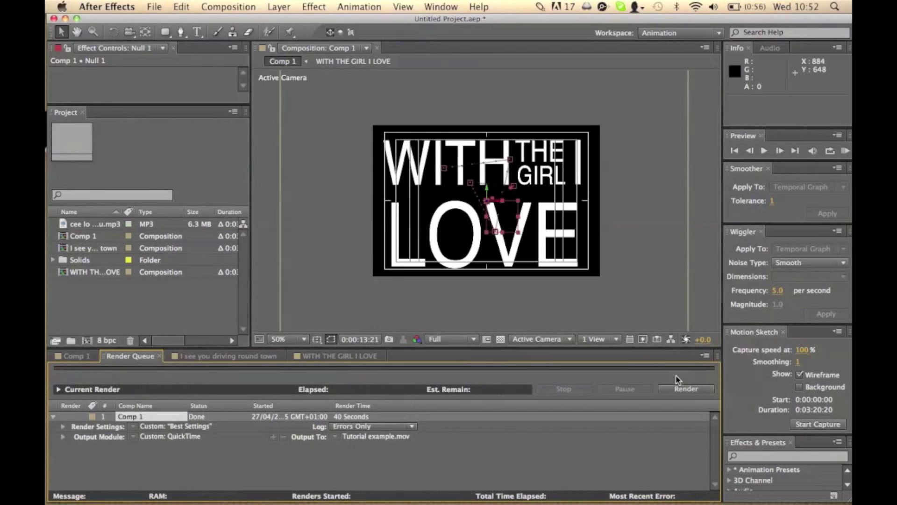
{"action": "key", "text": "F11"}
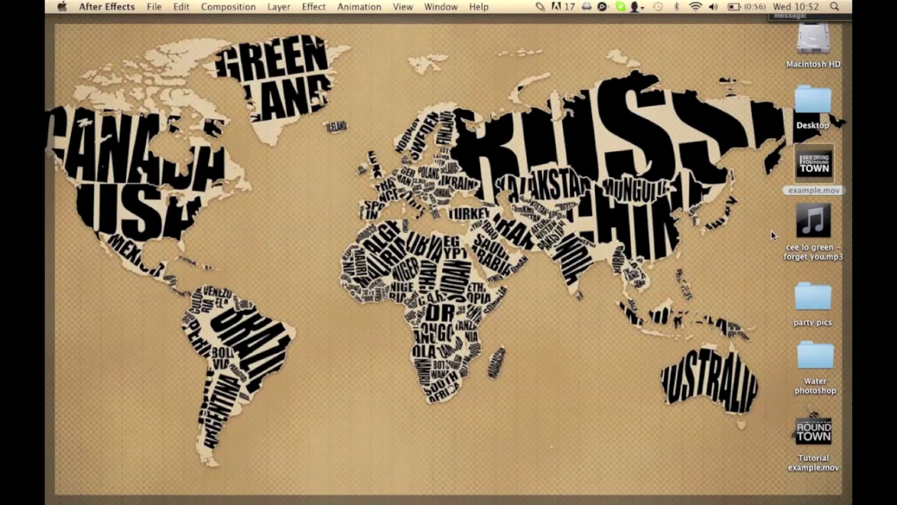
{"action": "left_click", "coordinate": [807, 447]}
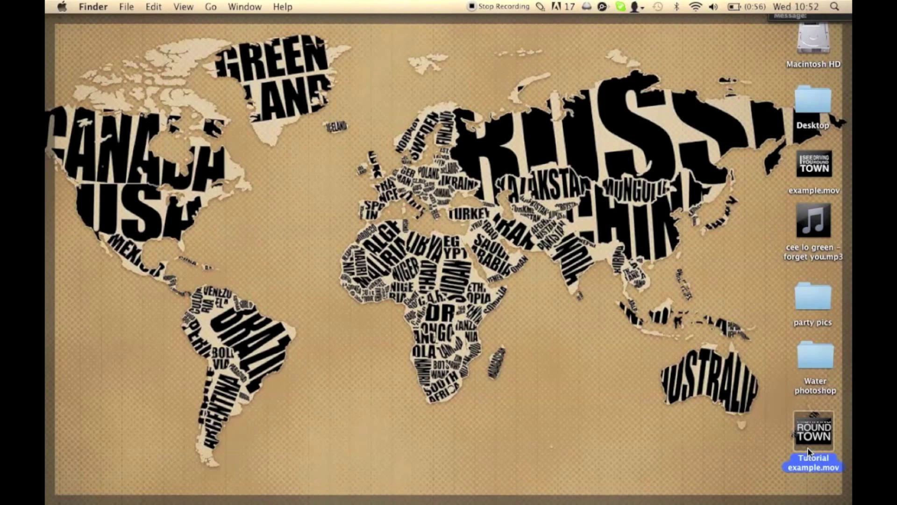
{"action": "double_click", "coordinate": [807, 448]}
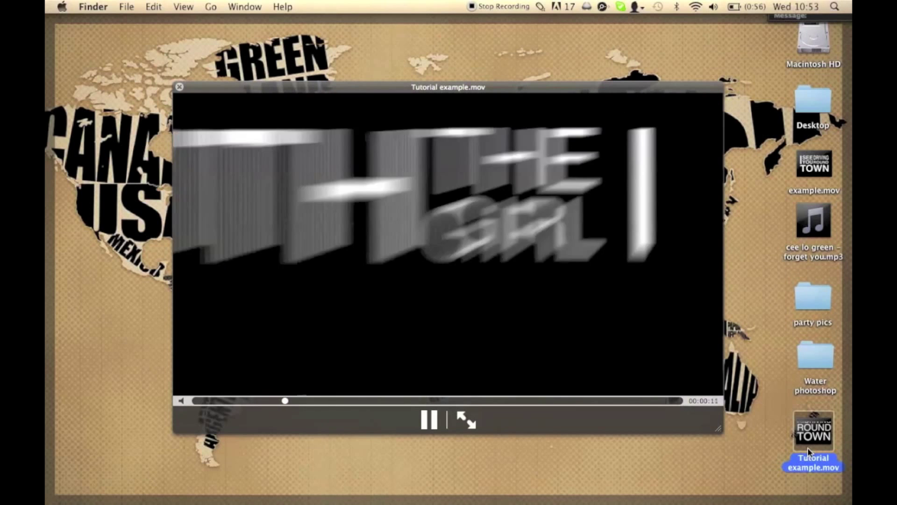
{"action": "key", "text": "space"}
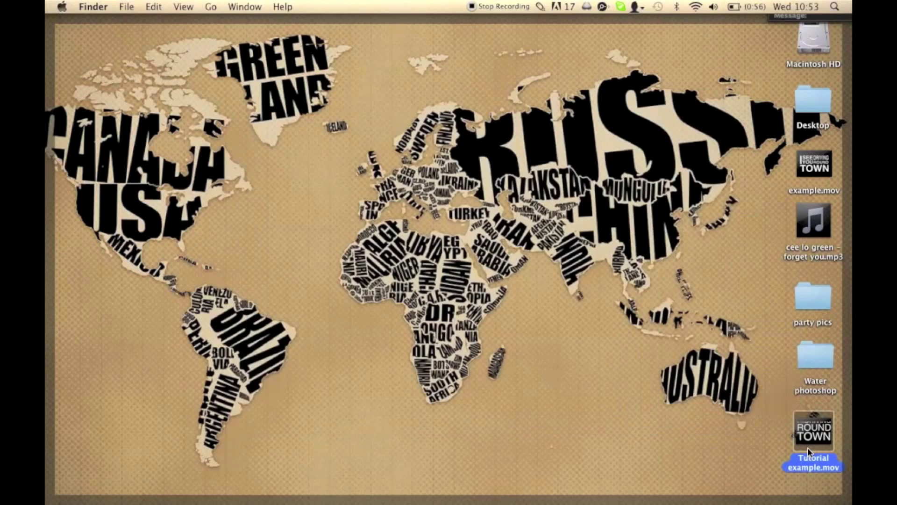